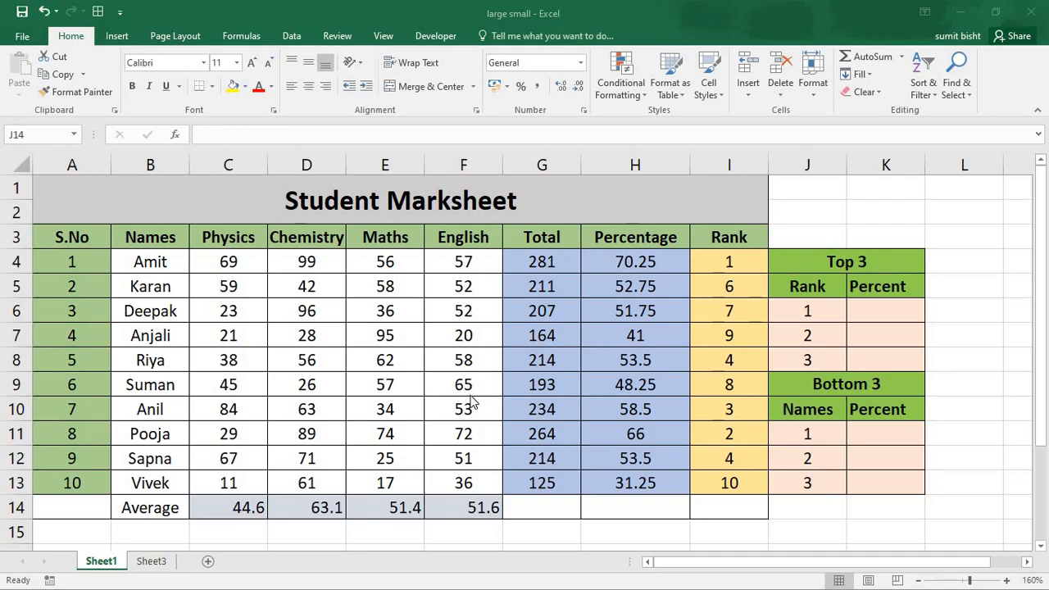
Inspect the formulas behind the first student's Total, Percentage and Rank in row 4.
{"action": "left_click", "coordinate": [547, 261]}
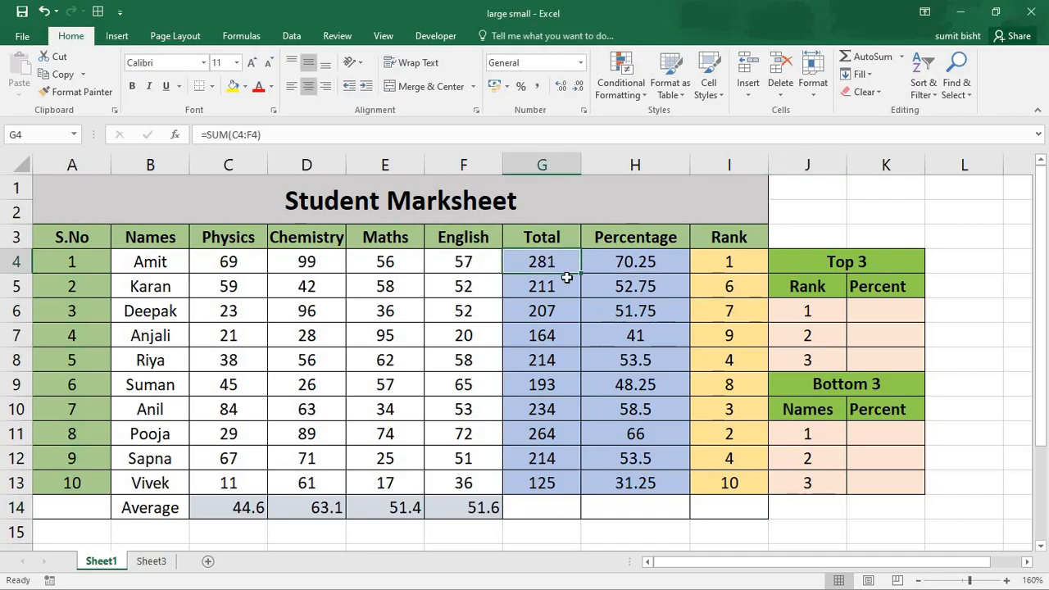
{"action": "left_click", "coordinate": [661, 264]}
{"action": "left_click", "coordinate": [708, 262]}
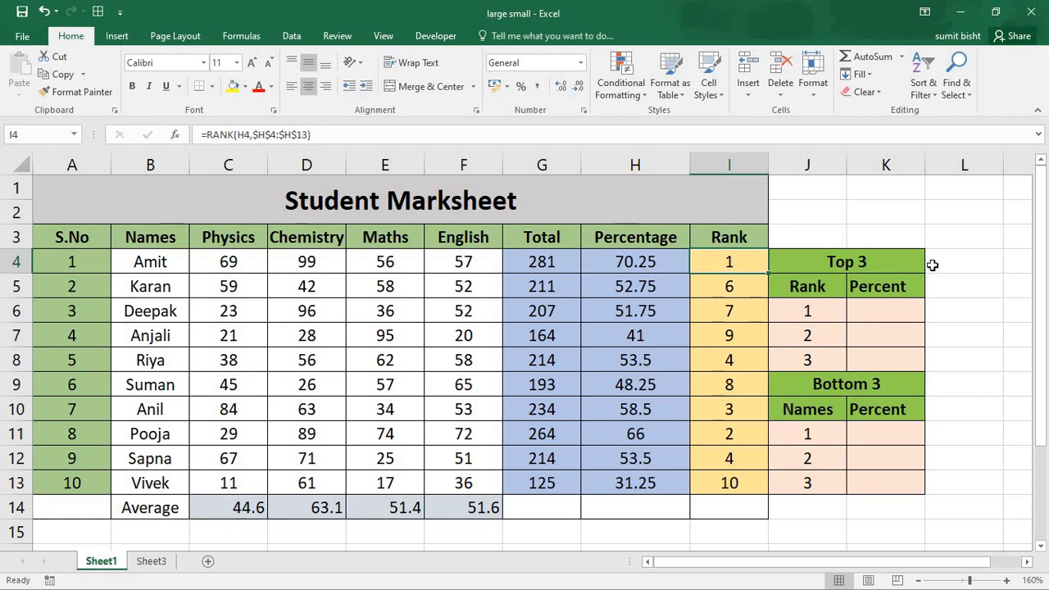
Label cell J2 as Max and cell J3 as Min above the Top 3 table.
{"action": "left_click", "coordinate": [809, 214]}
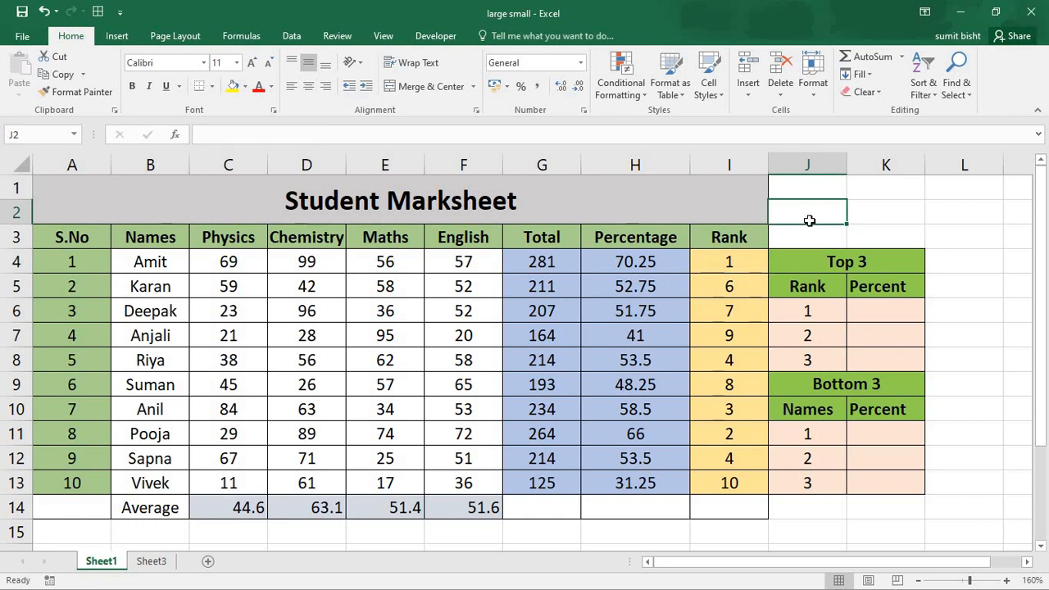
{"action": "type", "text": "MAx"}
{"action": "key", "text": "Return"}
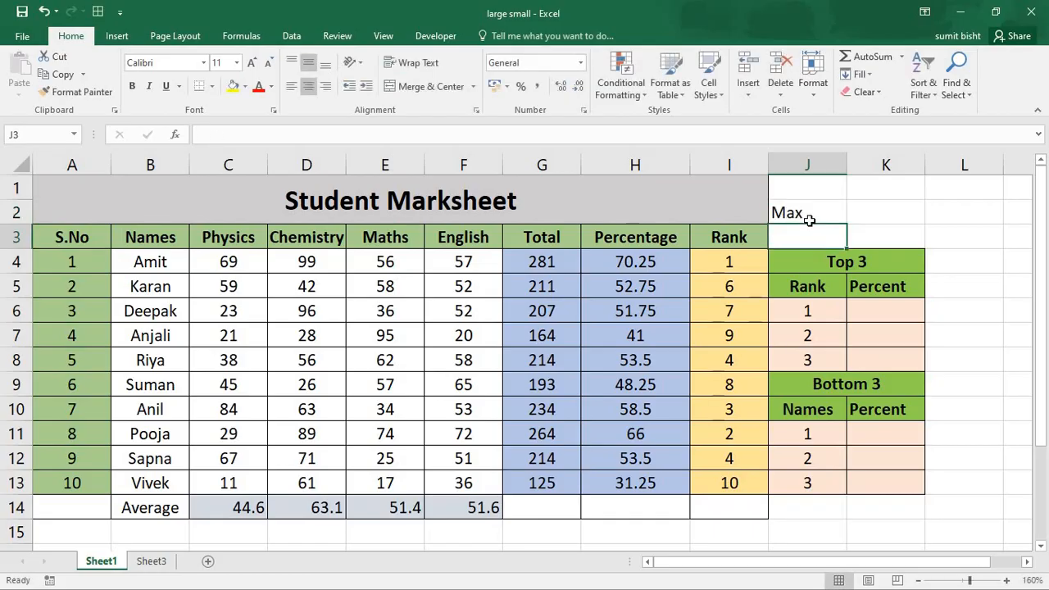
{"action": "type", "text": "Min"}
{"action": "key", "text": "Tab"}
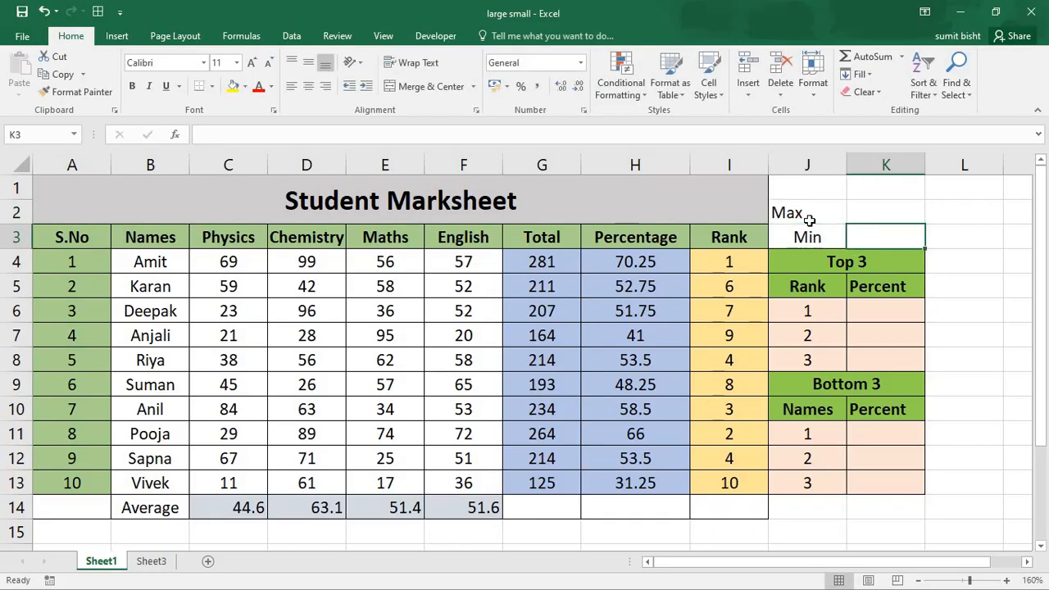
Calculate the highest percentage in K2 with a MAX formula over H4:H13.
{"action": "key", "text": "Up"}
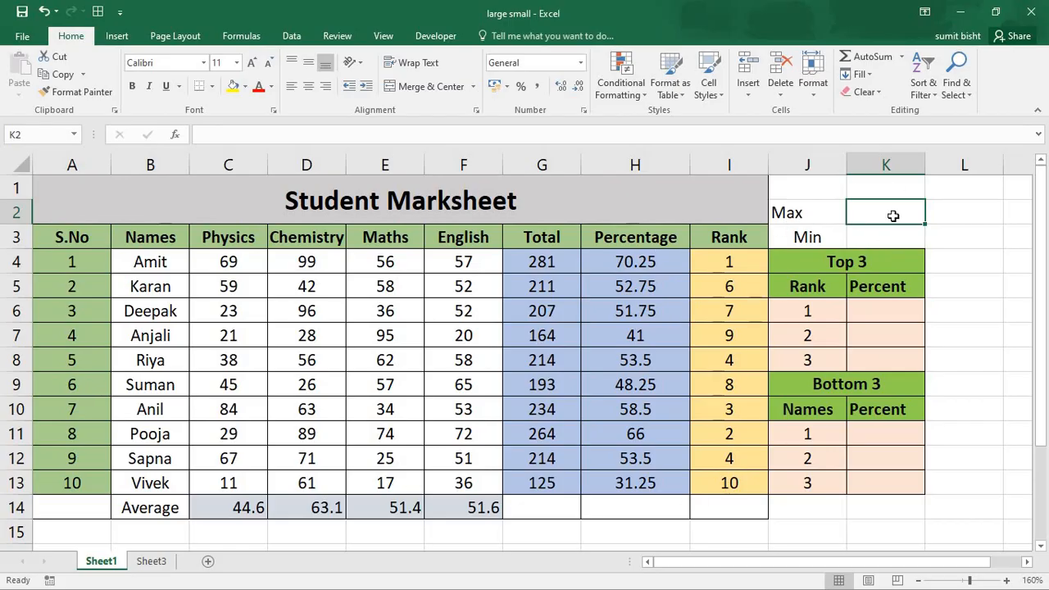
{"action": "type", "text": "="}
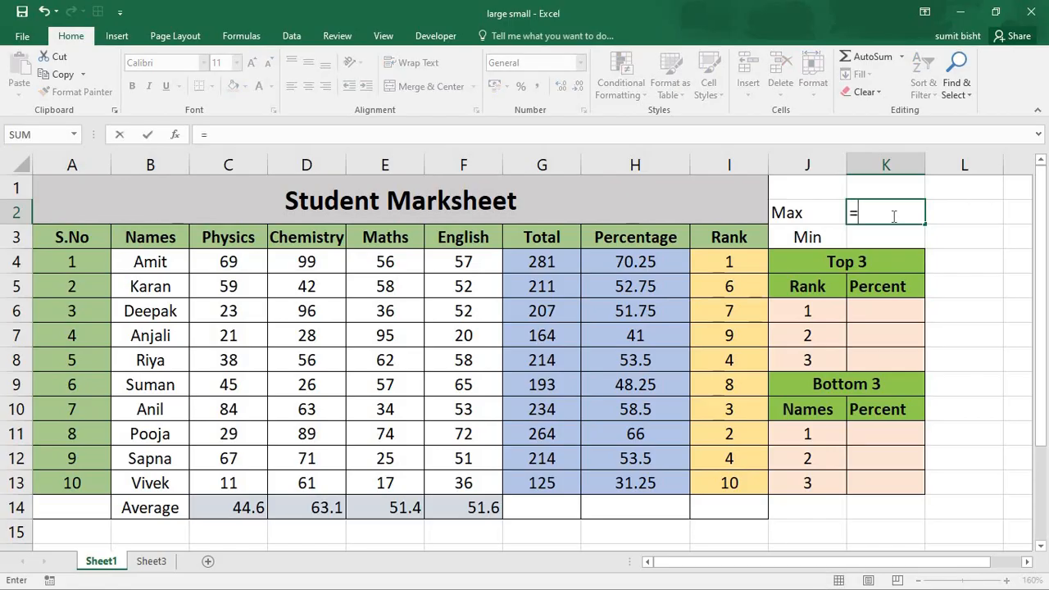
{"action": "type", "text": "max("}
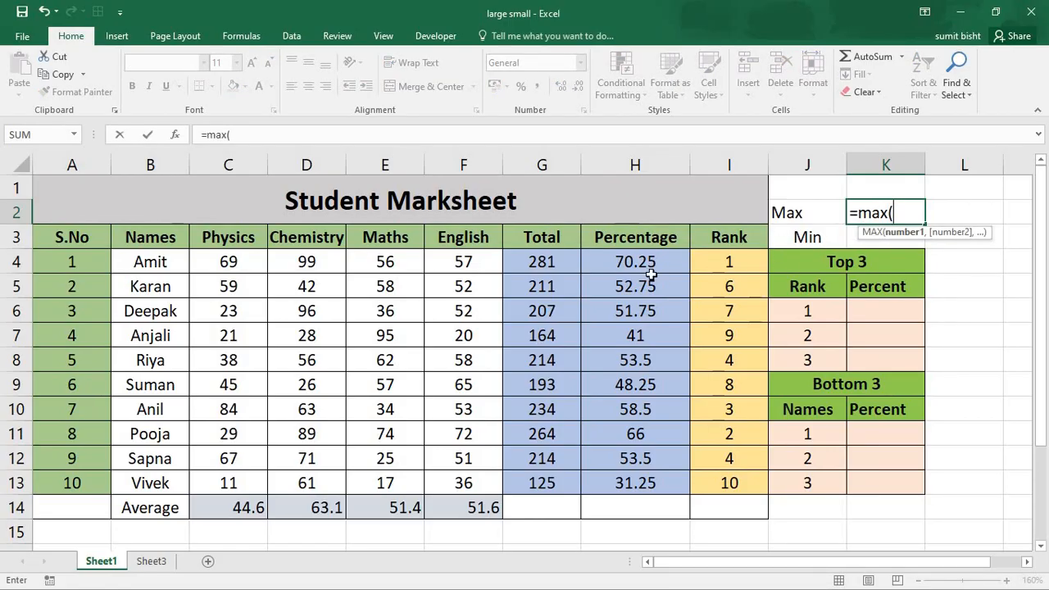
{"action": "left_click_drag", "start_coordinate": [653, 267], "coordinate": [653, 483]}
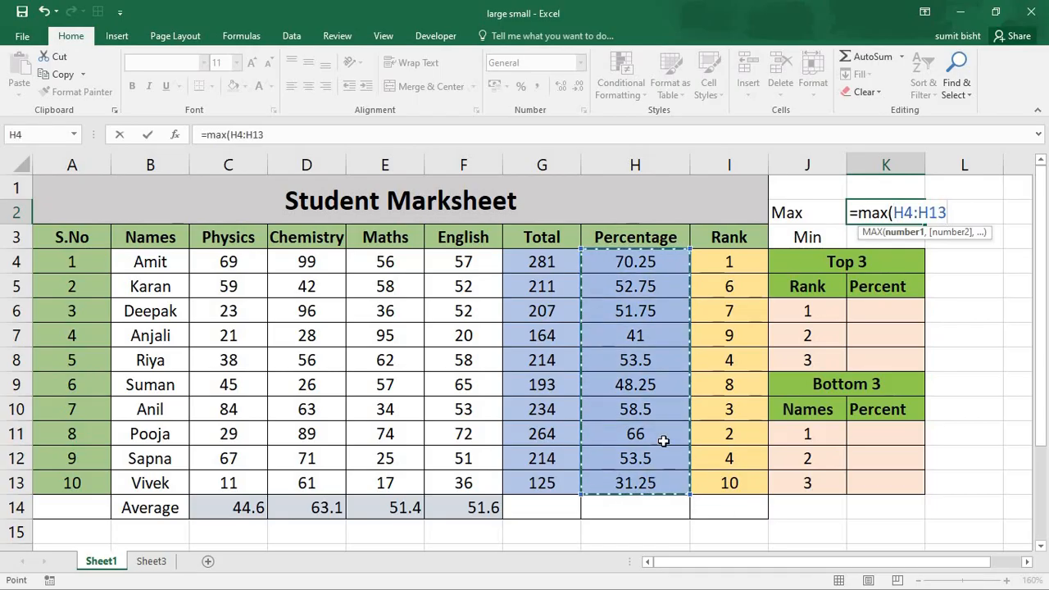
{"action": "type", "text": ")"}
{"action": "key", "text": "ctrl+Return"}
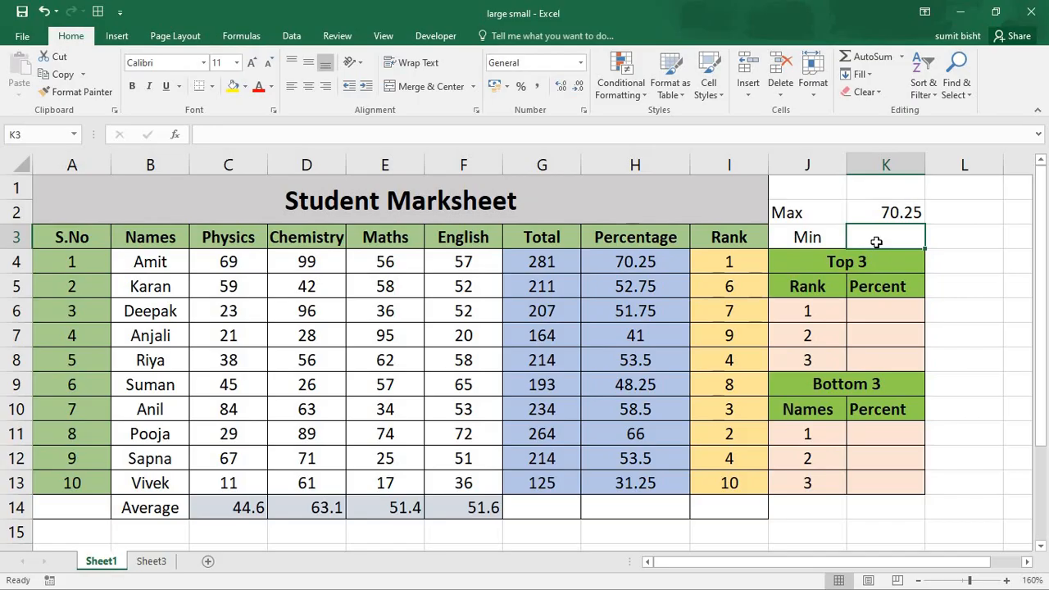
Calculate the lowest percentage in K3 with a MIN formula over H4:H13.
{"action": "type", "text": "=min"}
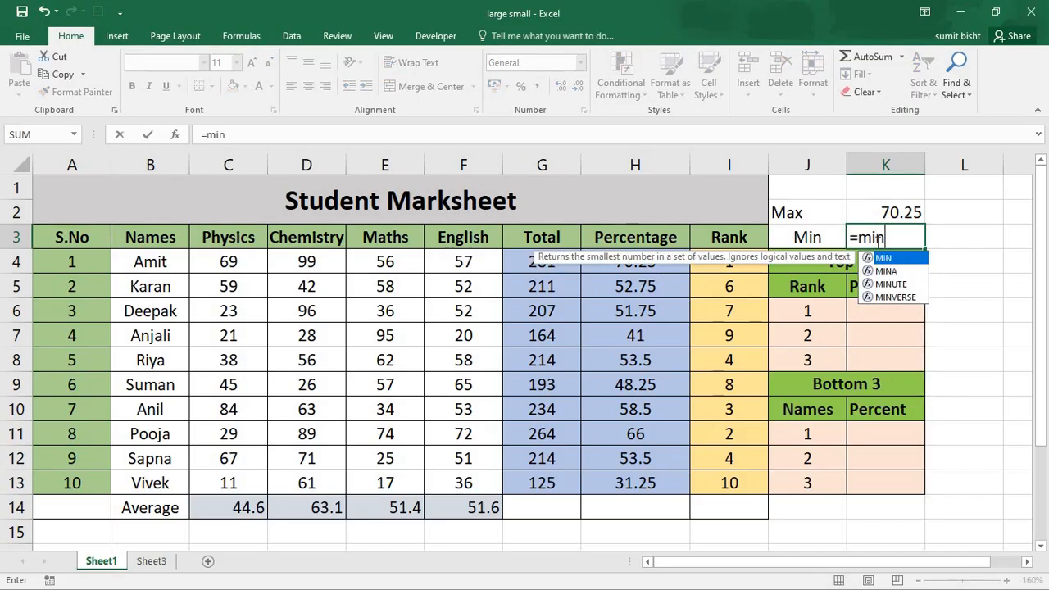
{"action": "type", "text": "("}
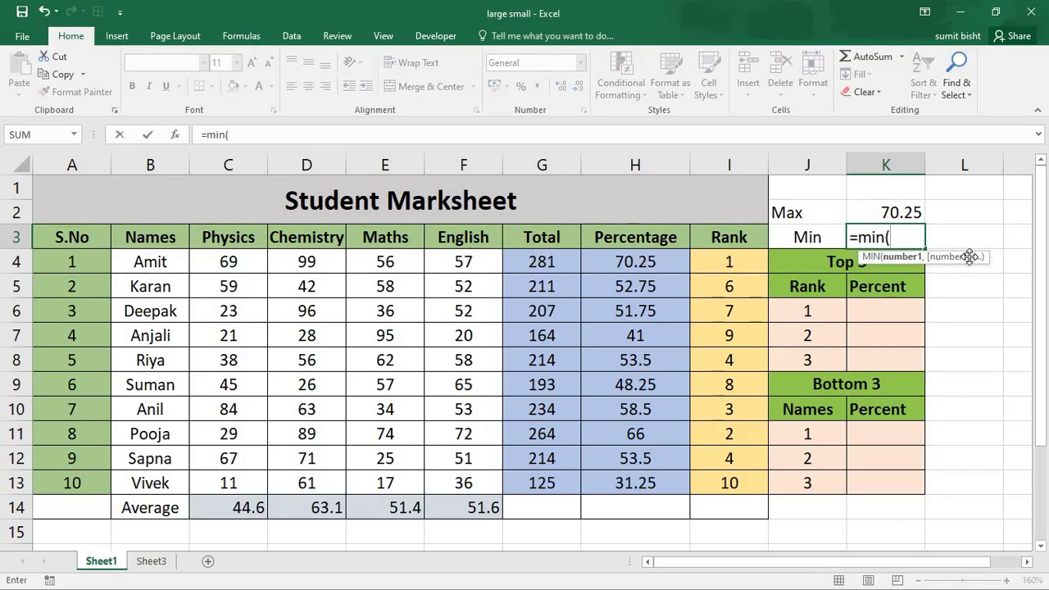
{"action": "left_click_drag", "start_coordinate": [675, 261], "coordinate": [664, 475]}
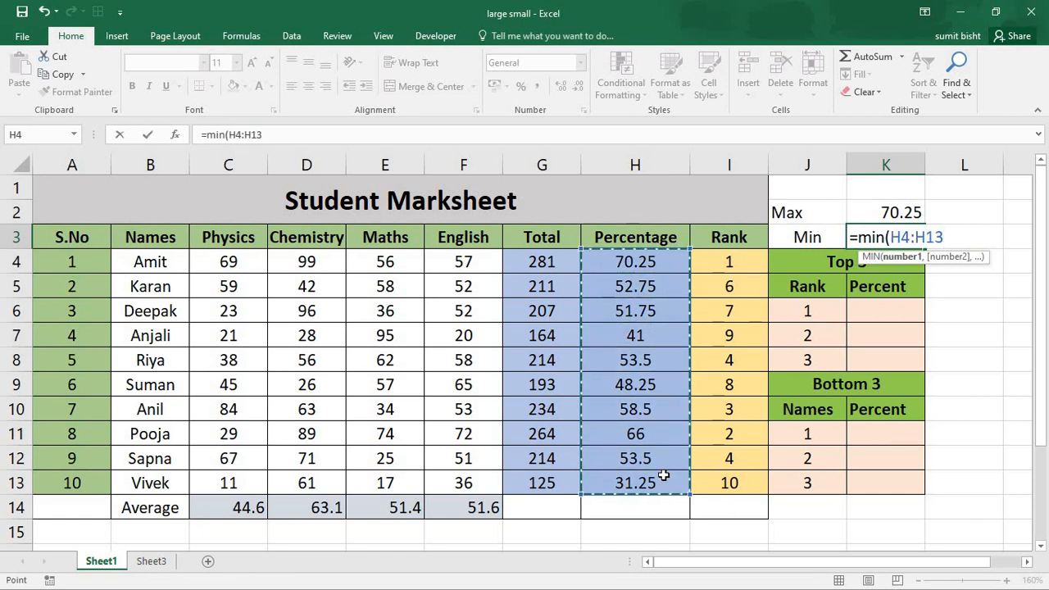
{"action": "key", "text": "ctrl+Return"}
{"action": "key", "text": "Return"}
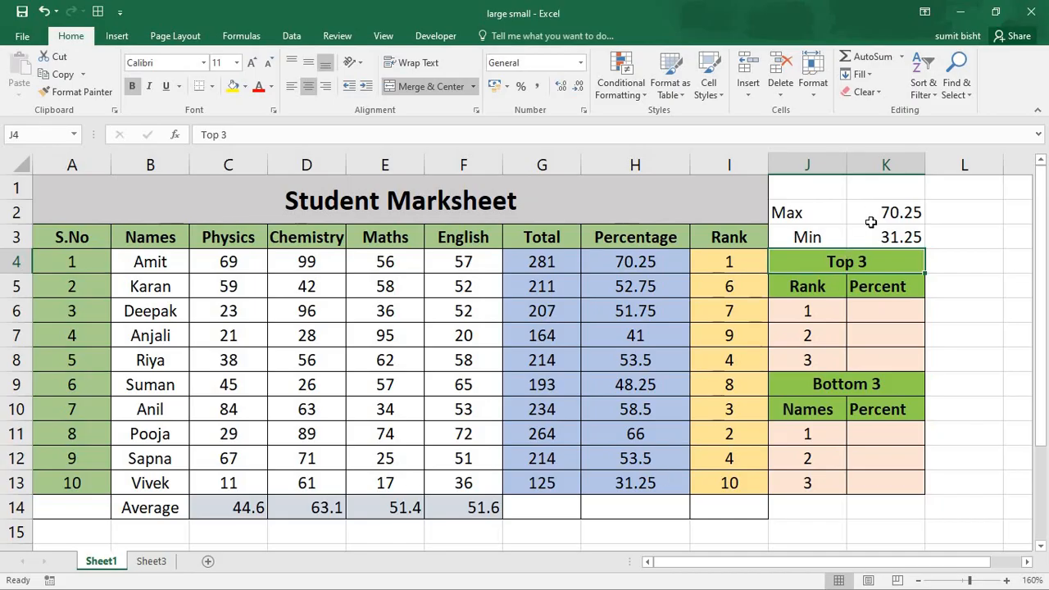
Enter =LARGE(H4:H13,1) in K6 to get the rank 1 percentage of the Top 3 table.
{"action": "left_click", "coordinate": [883, 312]}
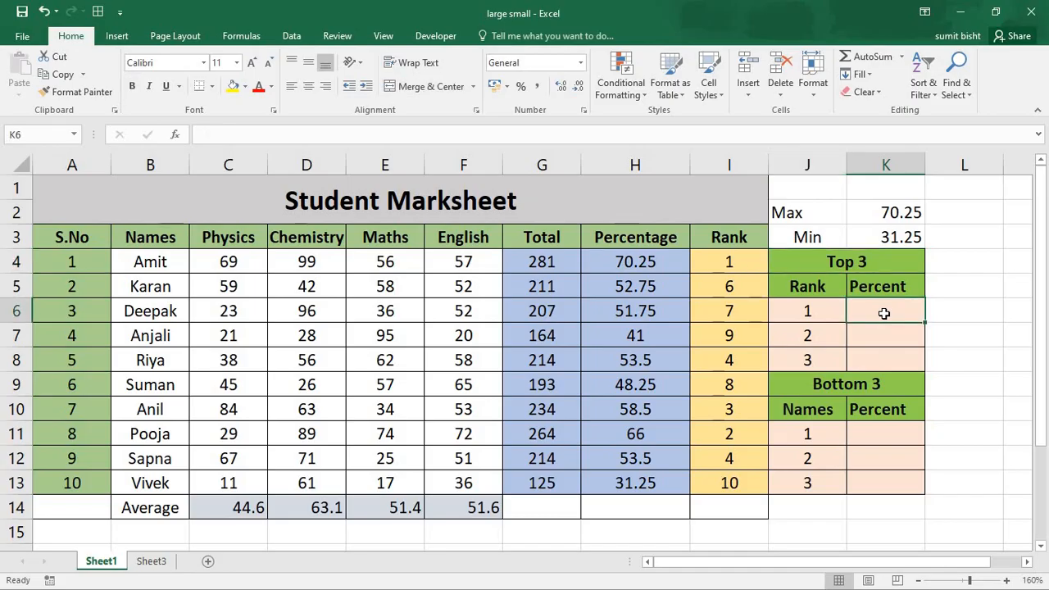
{"action": "type", "text": "=la"}
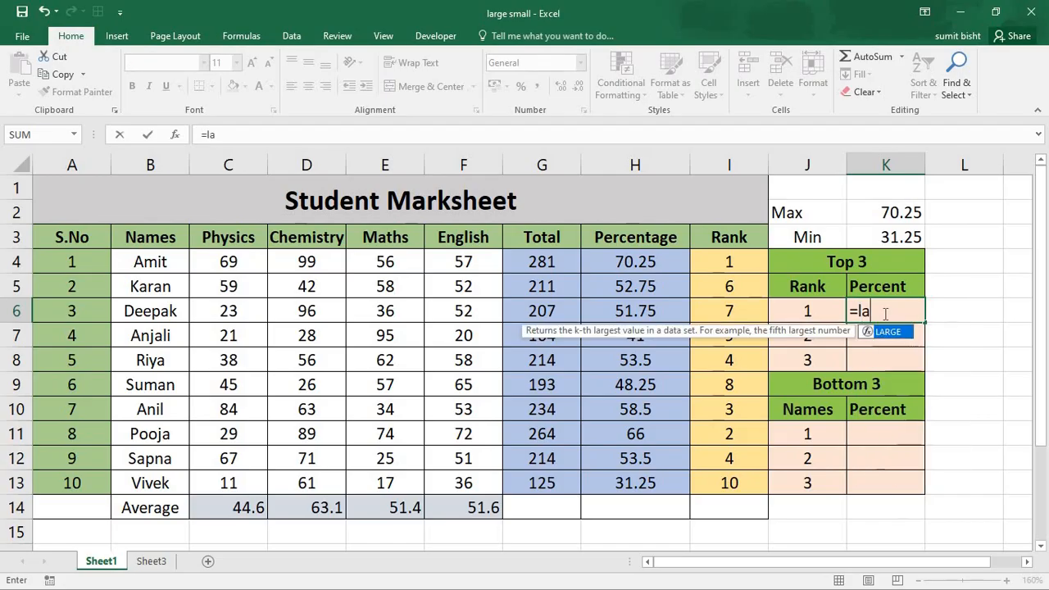
{"action": "type", "text": "rge("}
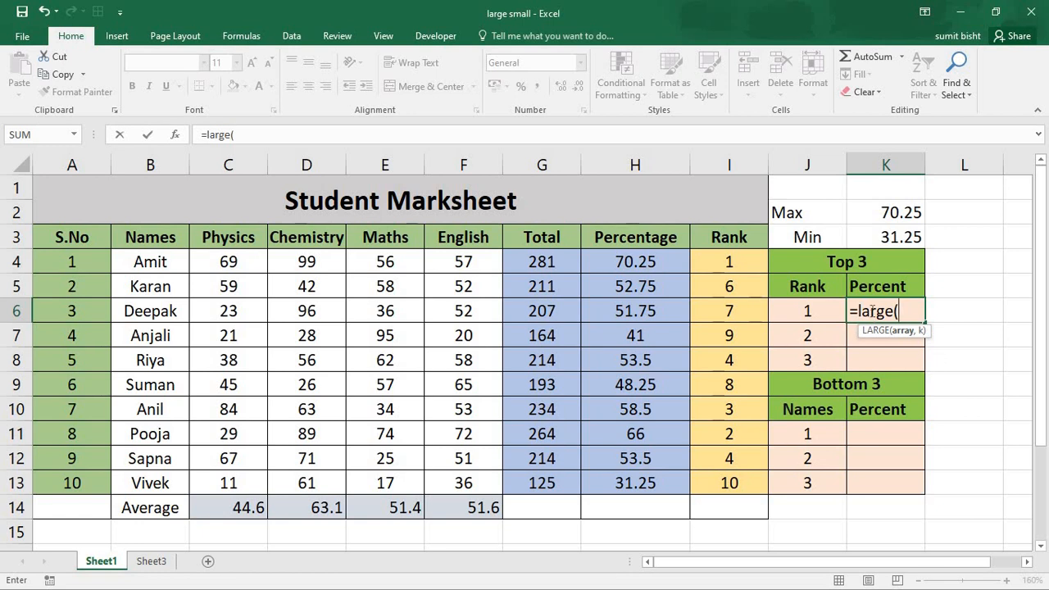
{"action": "left_click_drag", "start_coordinate": [680, 264], "coordinate": [670, 475]}
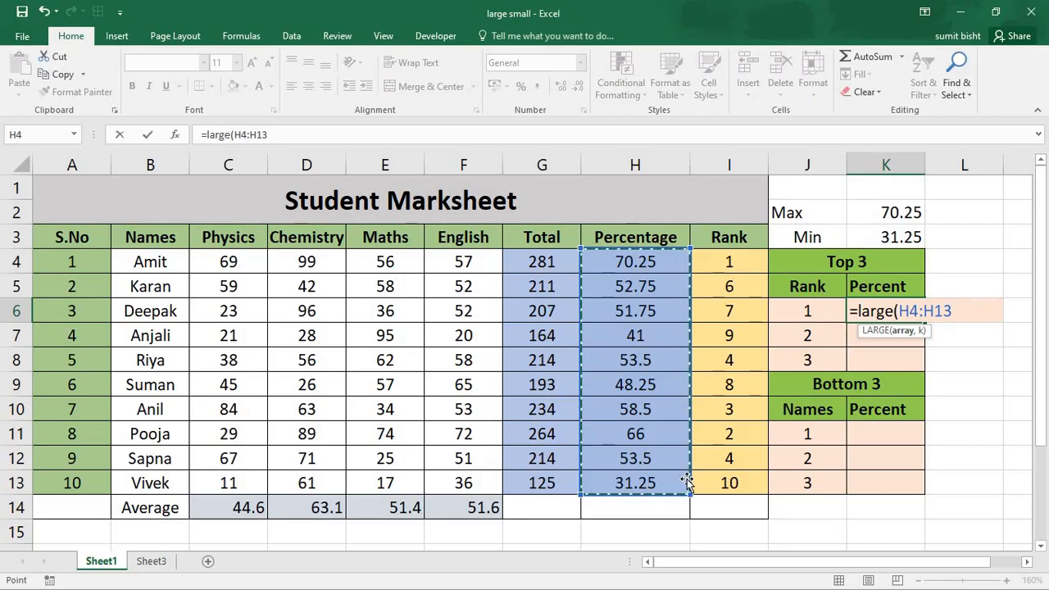
{"action": "type", "text": ",1"}
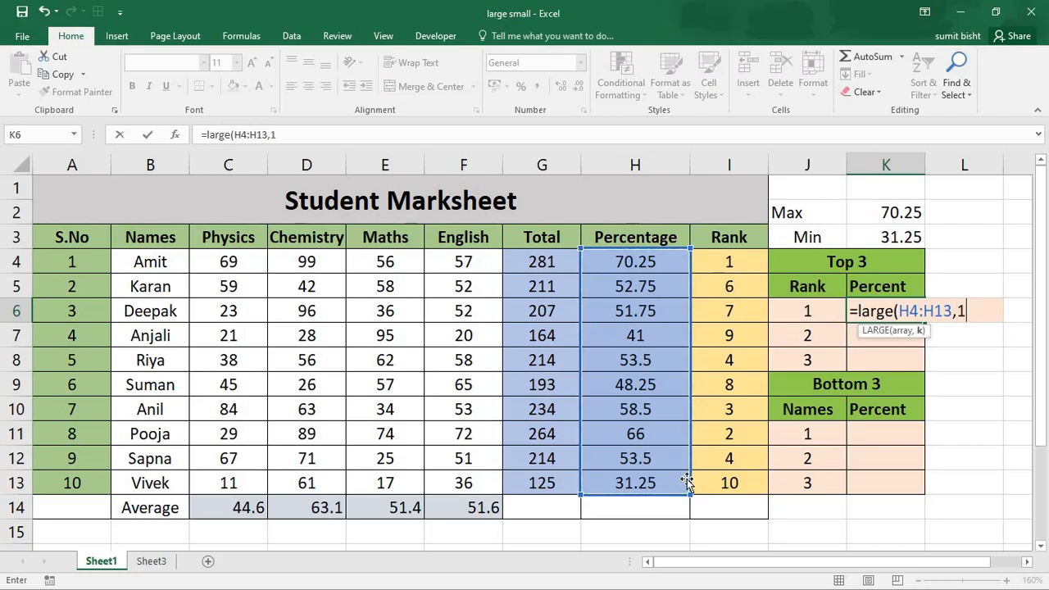
{"action": "type", "text": ")"}
{"action": "key", "text": "Return"}
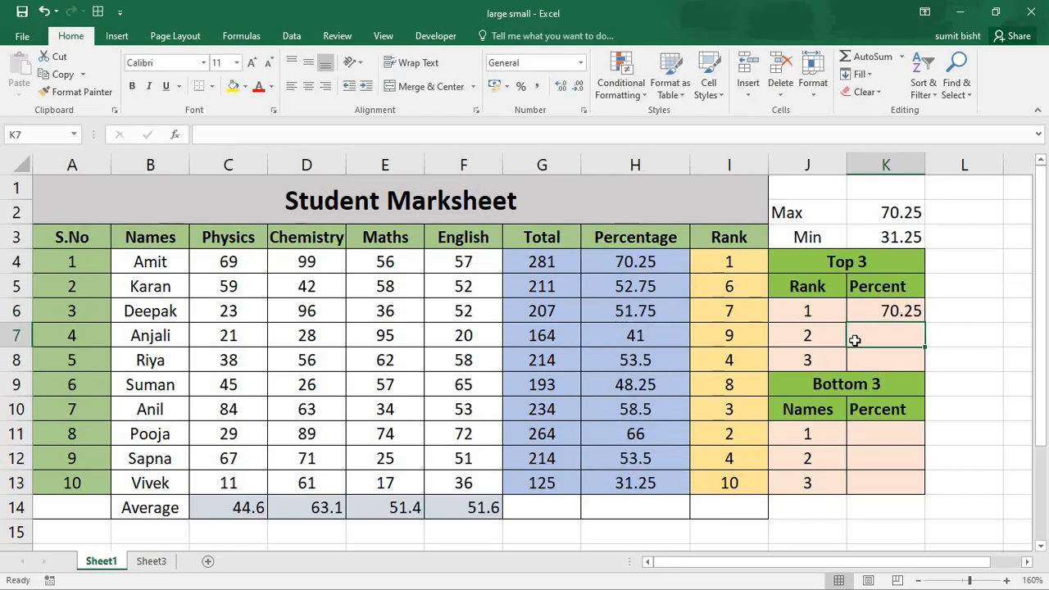
Enter =LARGE(H4:H13,2) in K7 for the second-highest percentage.
{"action": "type", "text": "=large"}
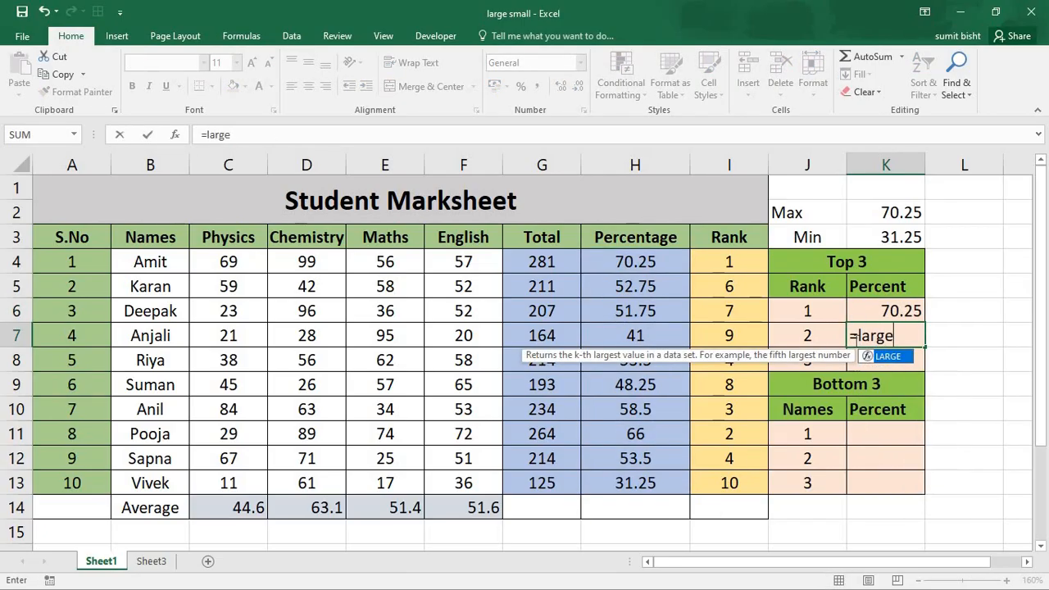
{"action": "type", "text": "("}
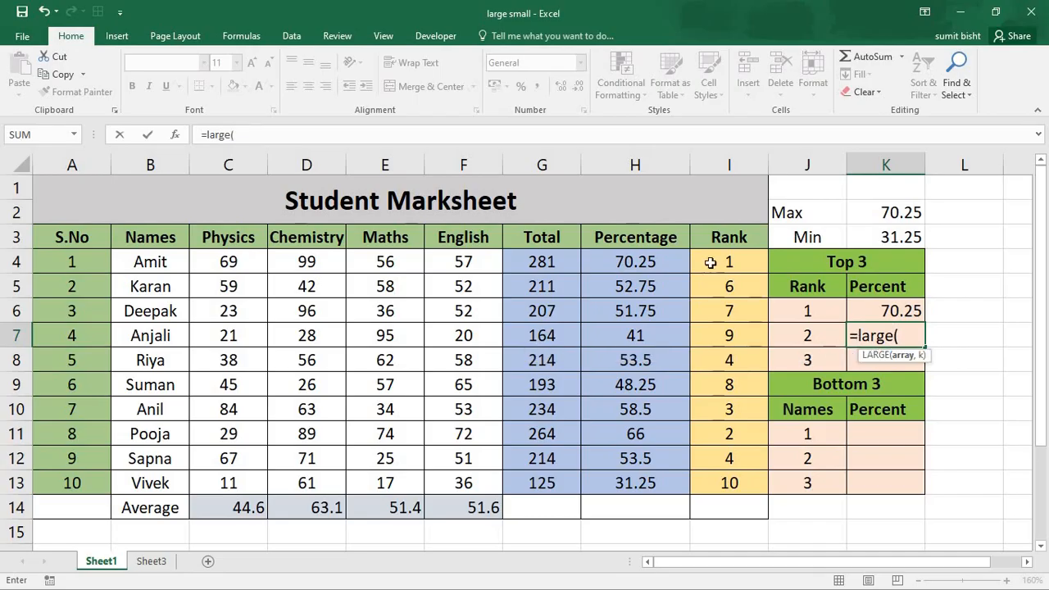
{"action": "left_click_drag", "start_coordinate": [665, 255], "coordinate": [661, 491]}
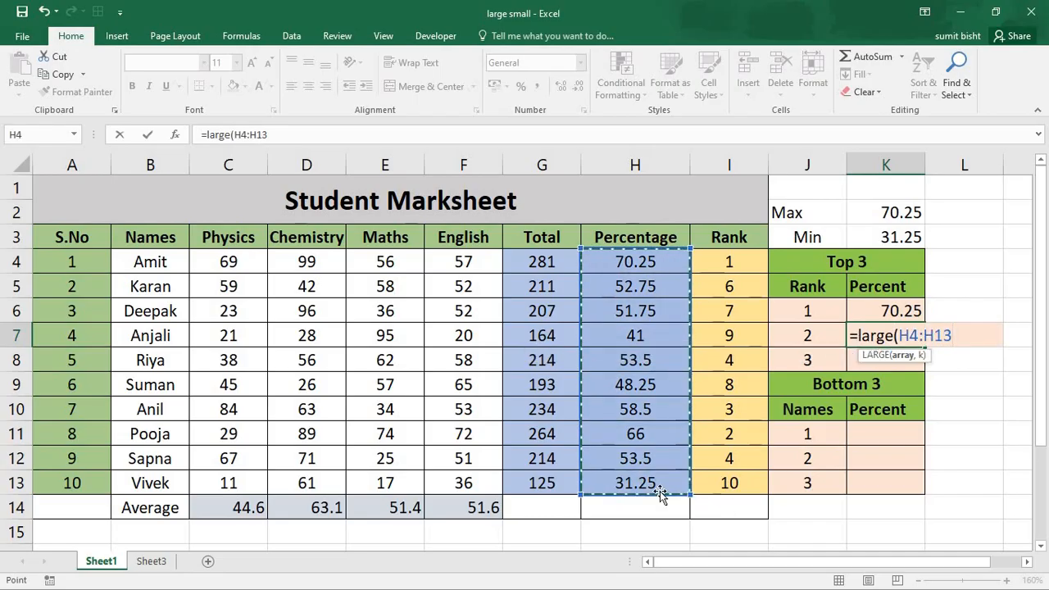
{"action": "type", "text": ",2)"}
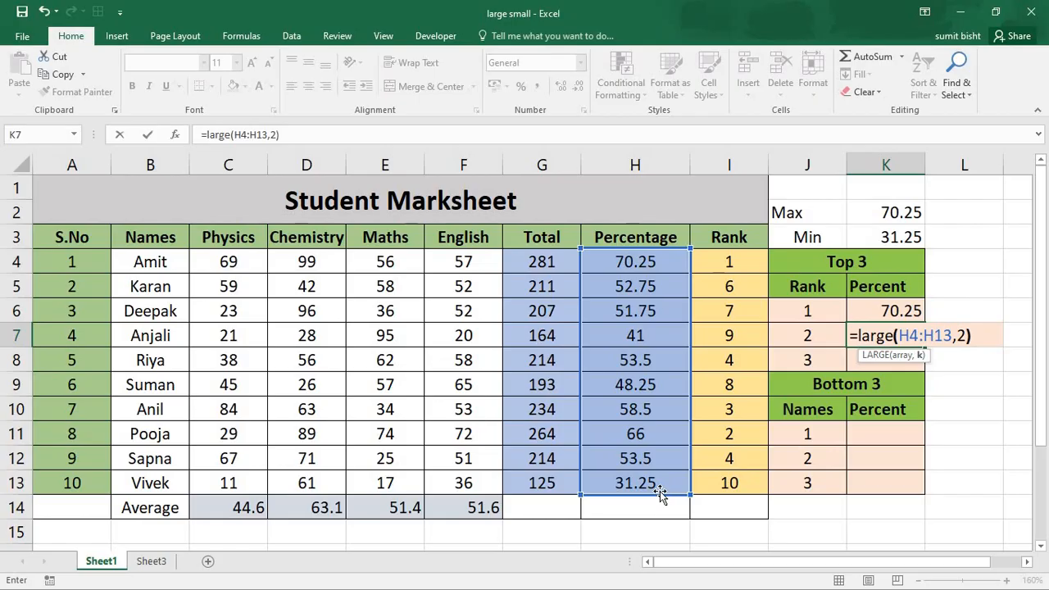
{"action": "key", "text": "Return"}
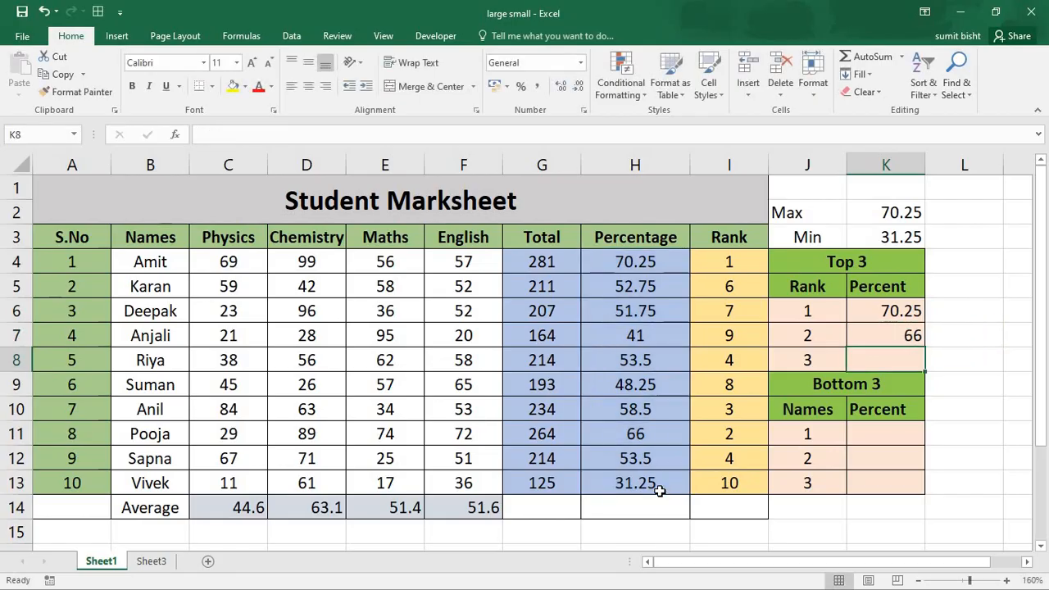
Enter =LARGE(H4:H13,3) in K8 for the third-highest percentage.
{"action": "type", "text": "="}
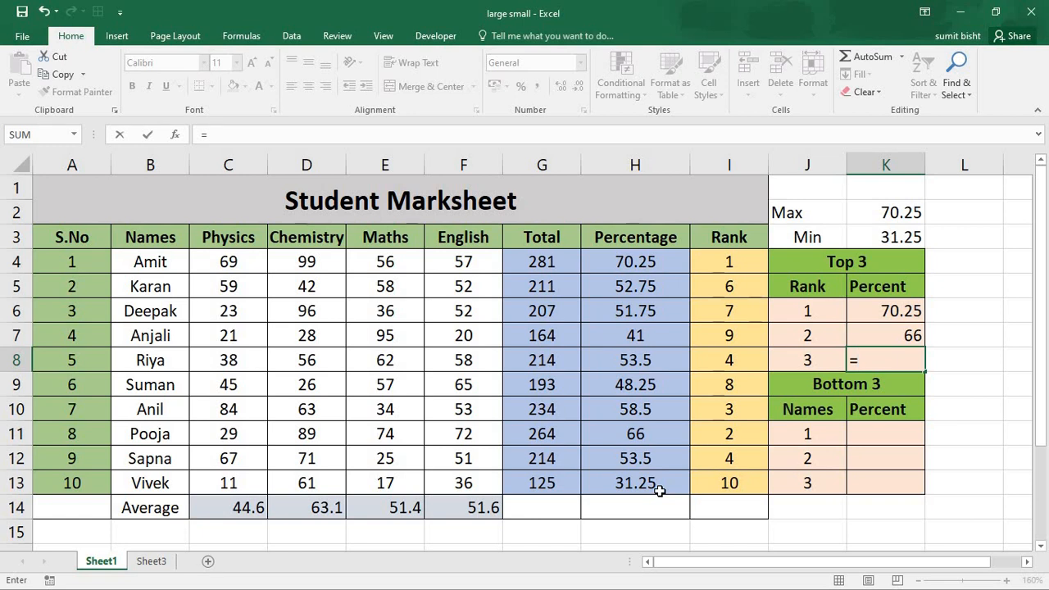
{"action": "type", "text": "la"}
{"action": "key", "text": "Tab"}
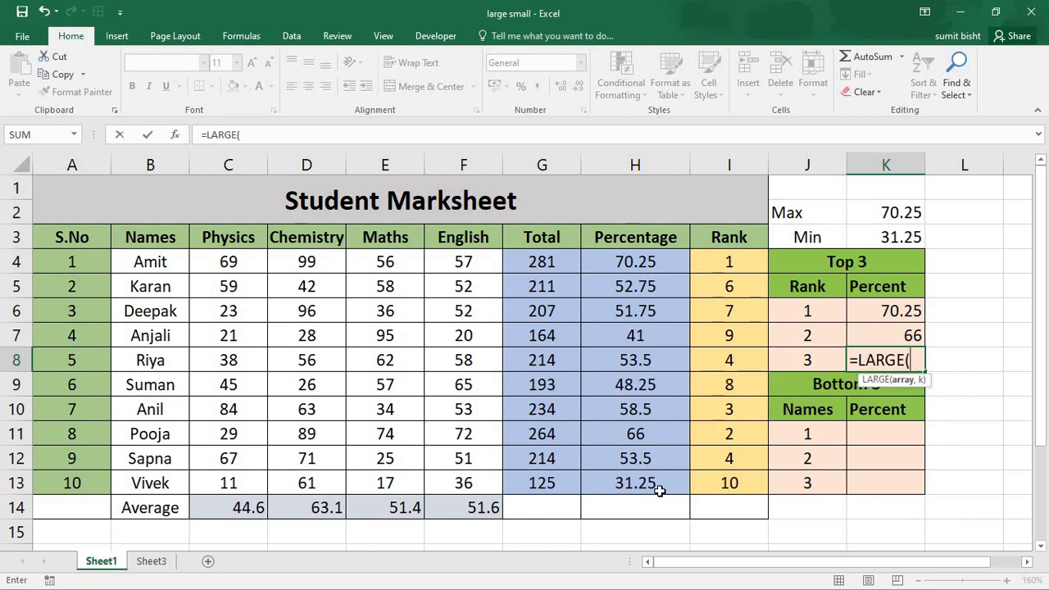
{"action": "left_click_drag", "start_coordinate": [678, 253], "coordinate": [676, 480]}
{"action": "type", "text": ",3)"}
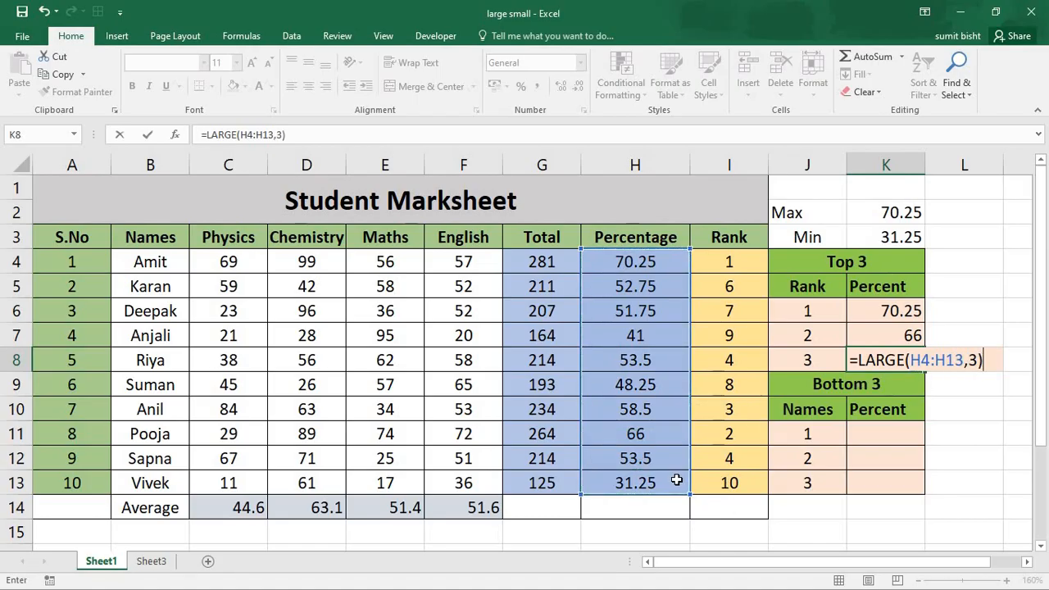
{"action": "key", "text": "Return"}
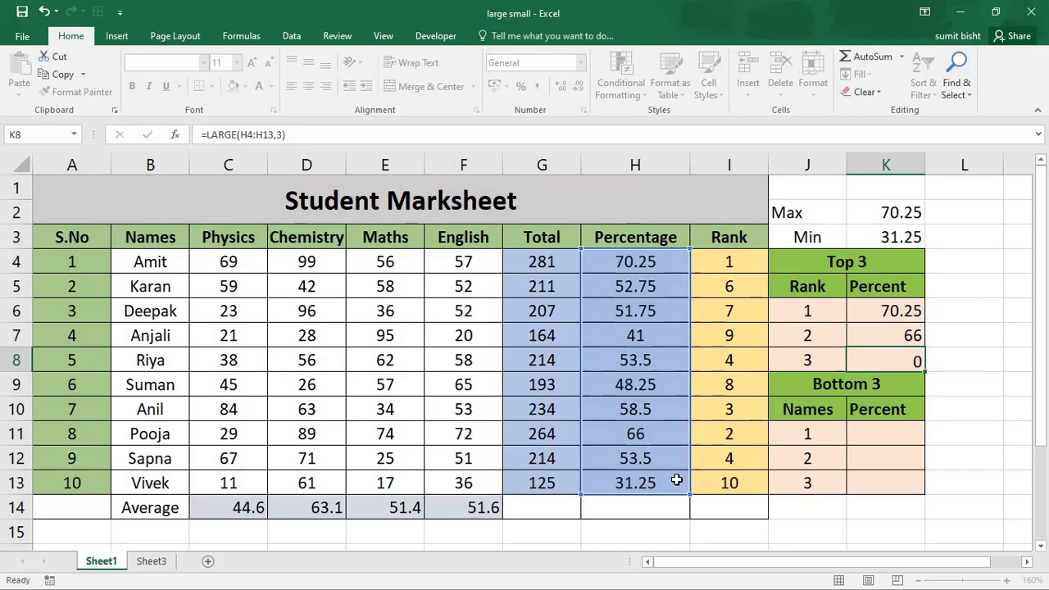
Enter =SMALL(H4:H13,1) in K11 to get the lowest percentage in the Bottom 3 table.
{"action": "left_click", "coordinate": [866, 427]}
{"action": "type", "text": "=small("}
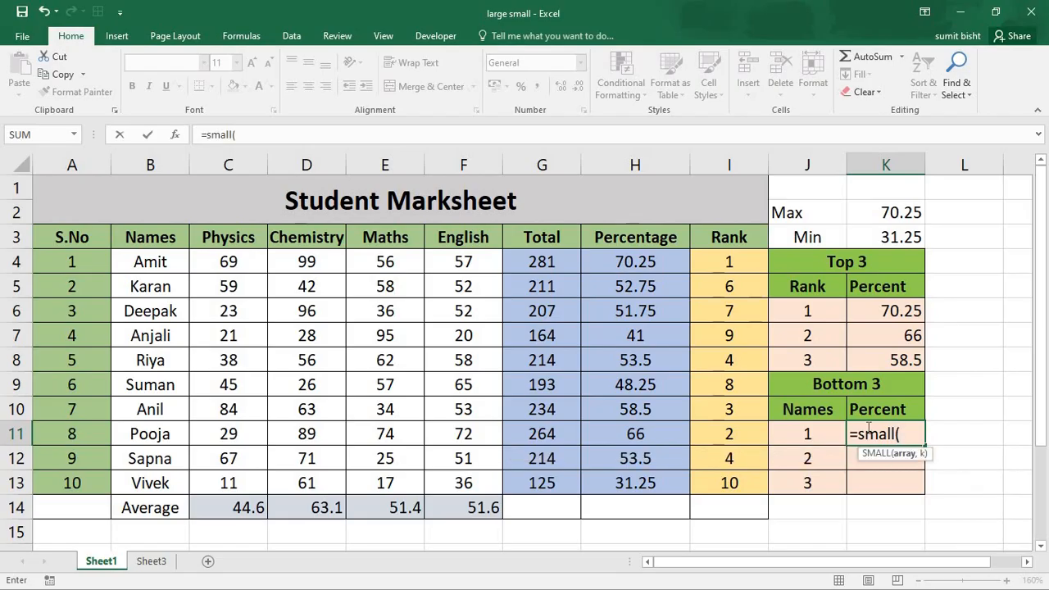
{"action": "left_click_drag", "start_coordinate": [665, 264], "coordinate": [662, 473]}
{"action": "type", "text": ",1"}
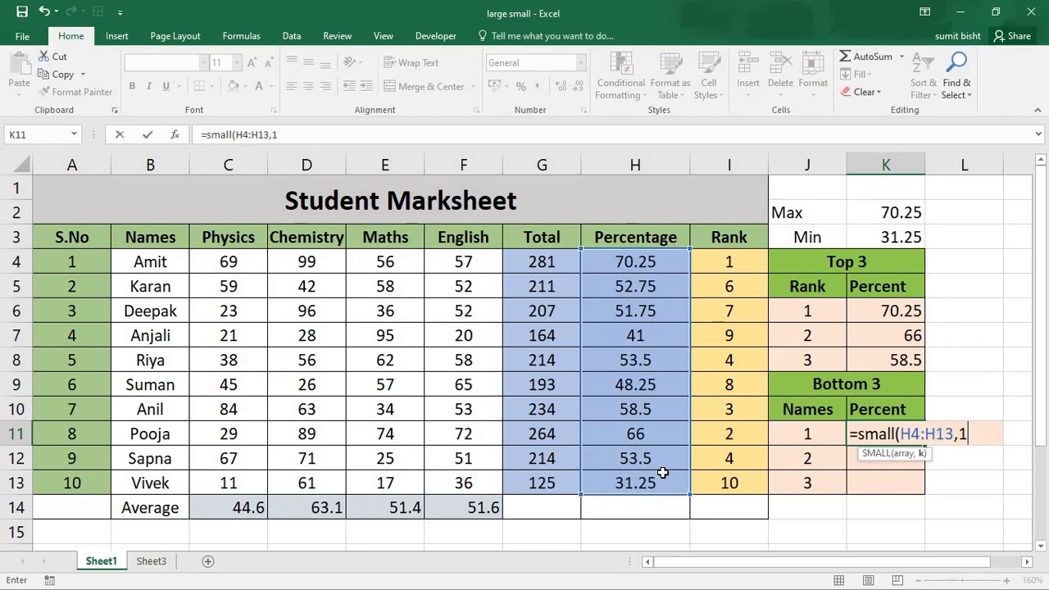
{"action": "type", "text": ")"}
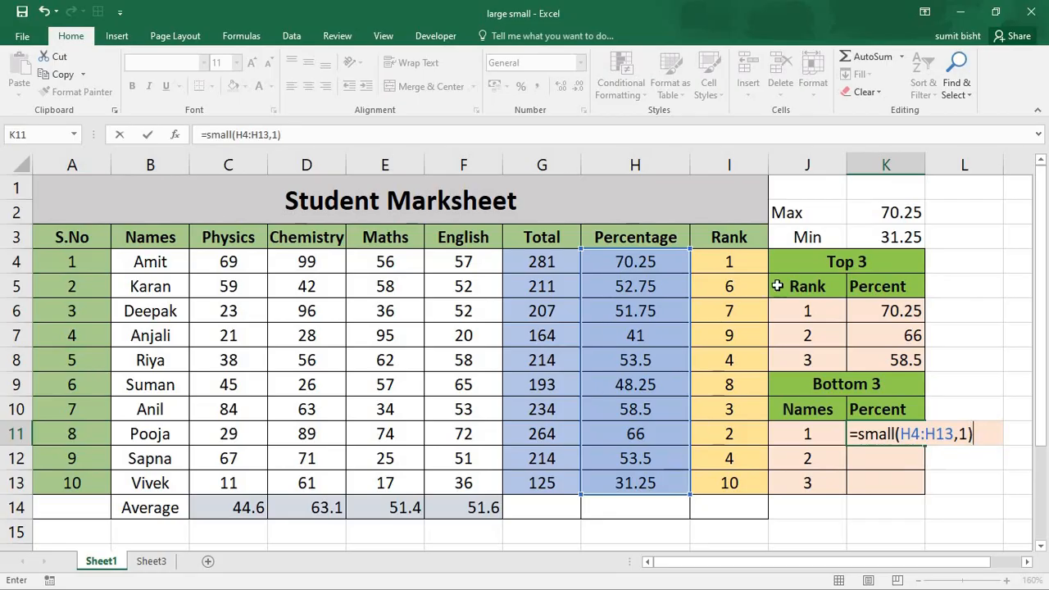
{"action": "key", "text": "Return"}
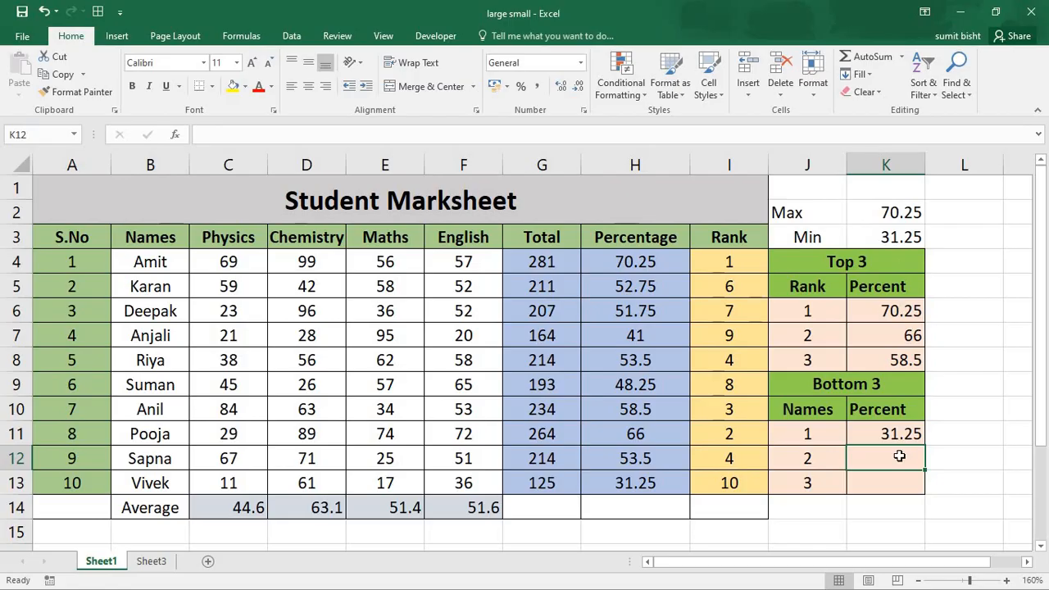
Enter =SMALL(H4:H13,2) in K12 to get the second-lowest percentage in the Bottom 3 table.
{"action": "type", "text": "="}
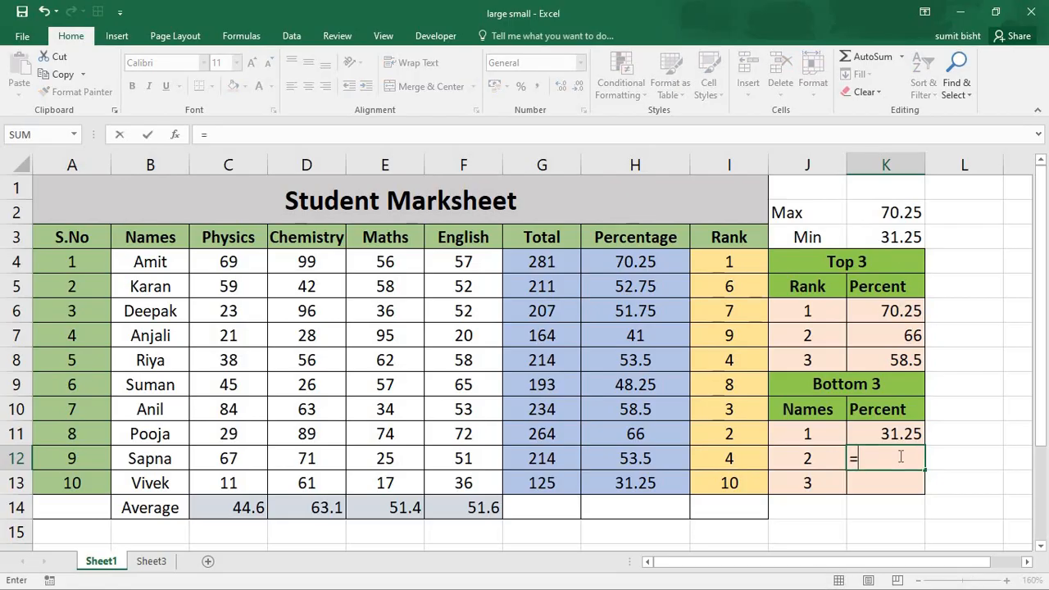
{"action": "type", "text": "small("}
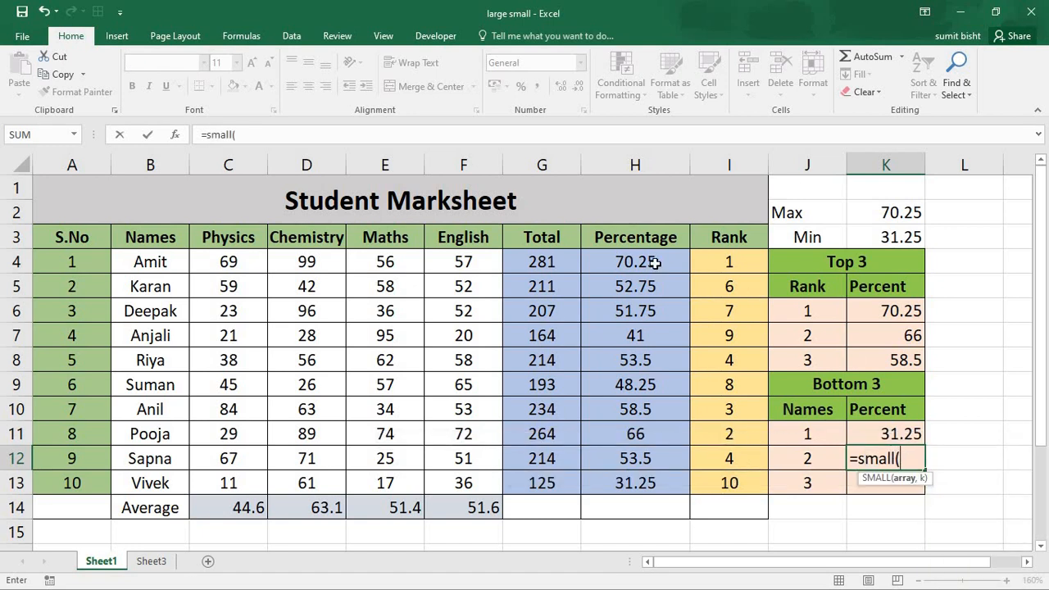
{"action": "left_click_drag", "start_coordinate": [656, 262], "coordinate": [652, 481]}
{"action": "type", "text": ",2"}
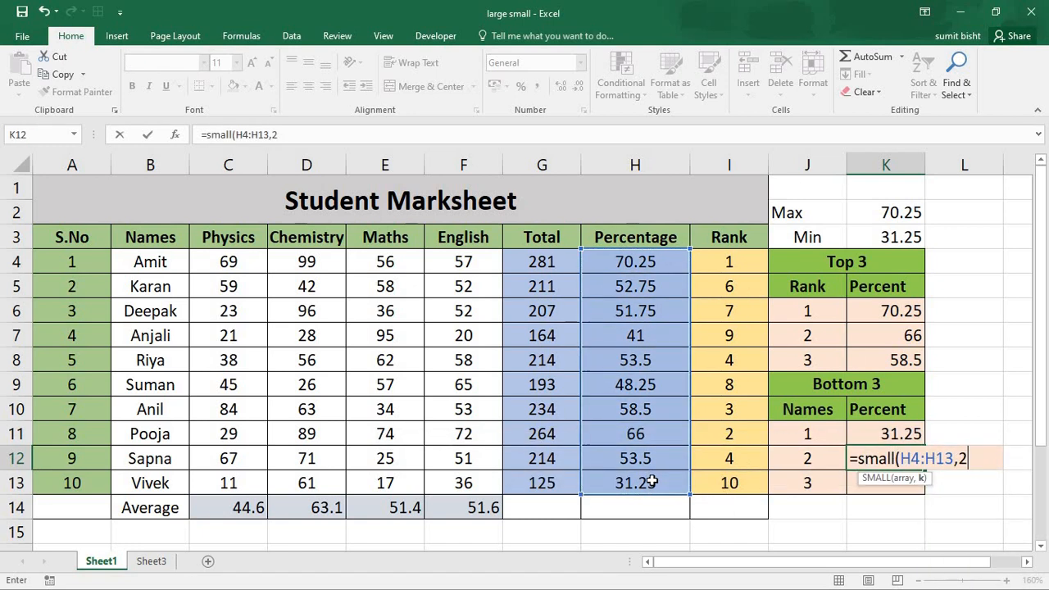
{"action": "type", "text": ")"}
{"action": "key", "text": "Return"}
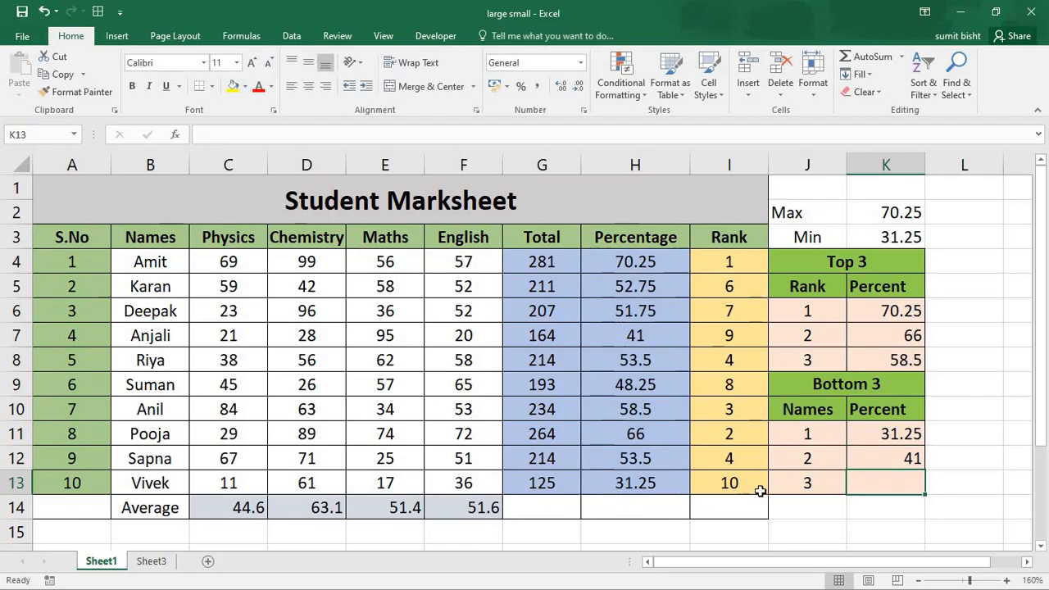
Enter =SMALL(H4:H13,3) in K13 for the third-lowest percentage.
{"action": "type", "text": "="}
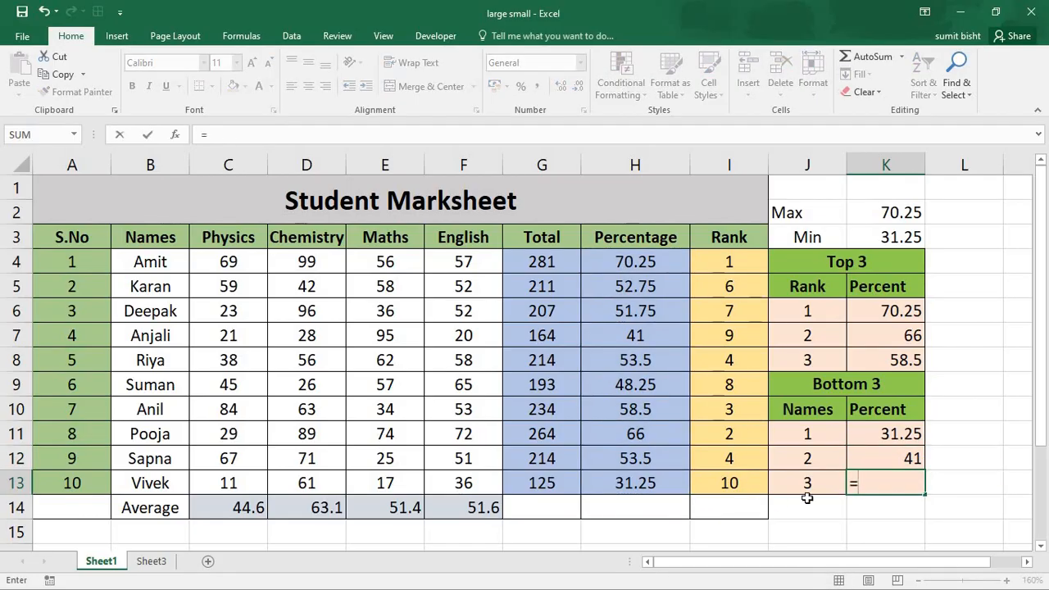
{"action": "type", "text": "small("}
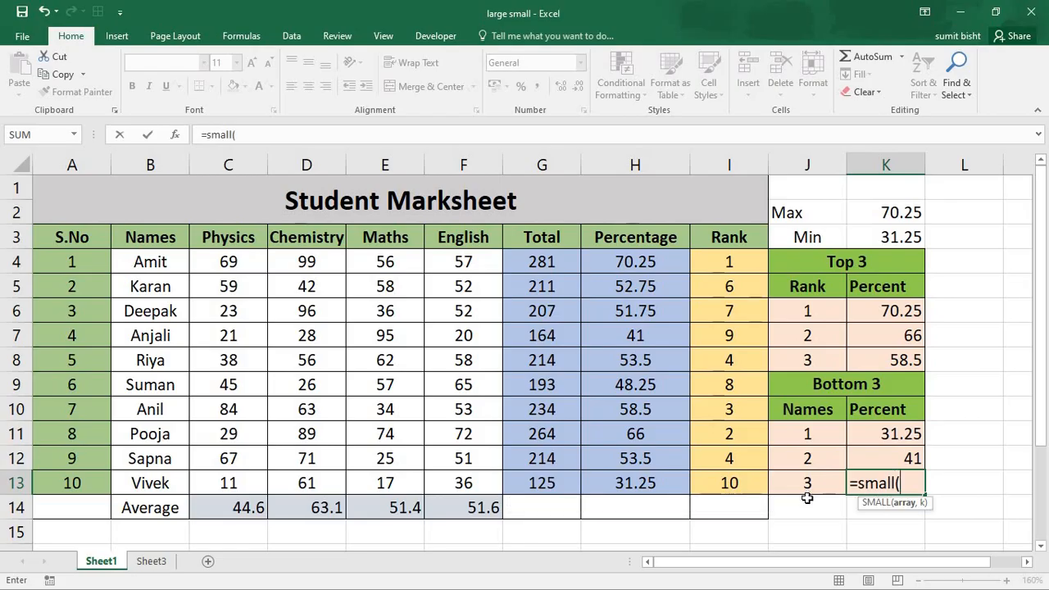
{"action": "left_click_drag", "start_coordinate": [659, 263], "coordinate": [658, 481]}
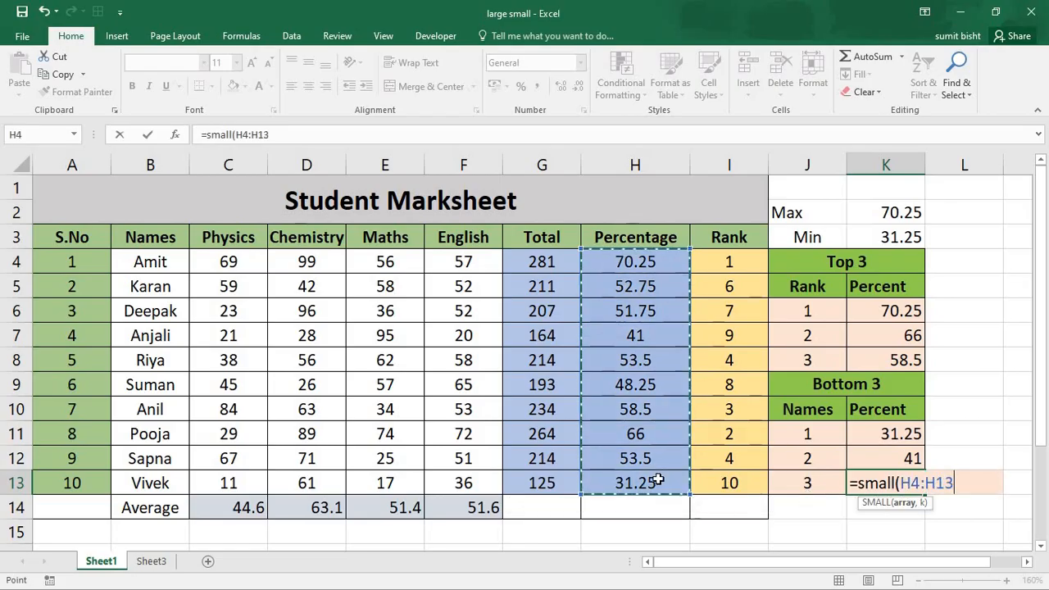
{"action": "type", "text": ",3)"}
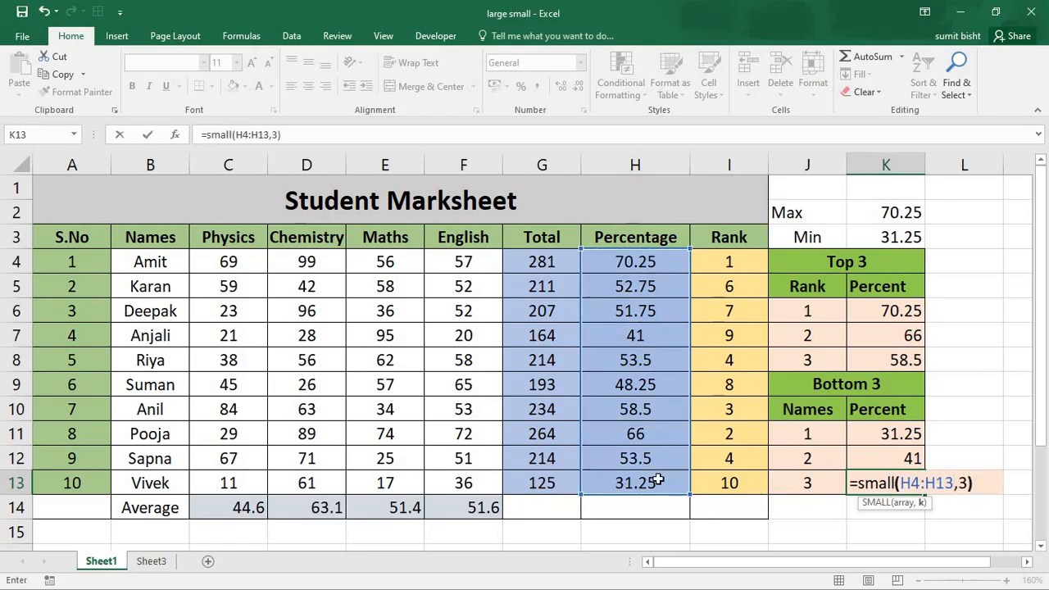
{"action": "key", "text": "Return"}
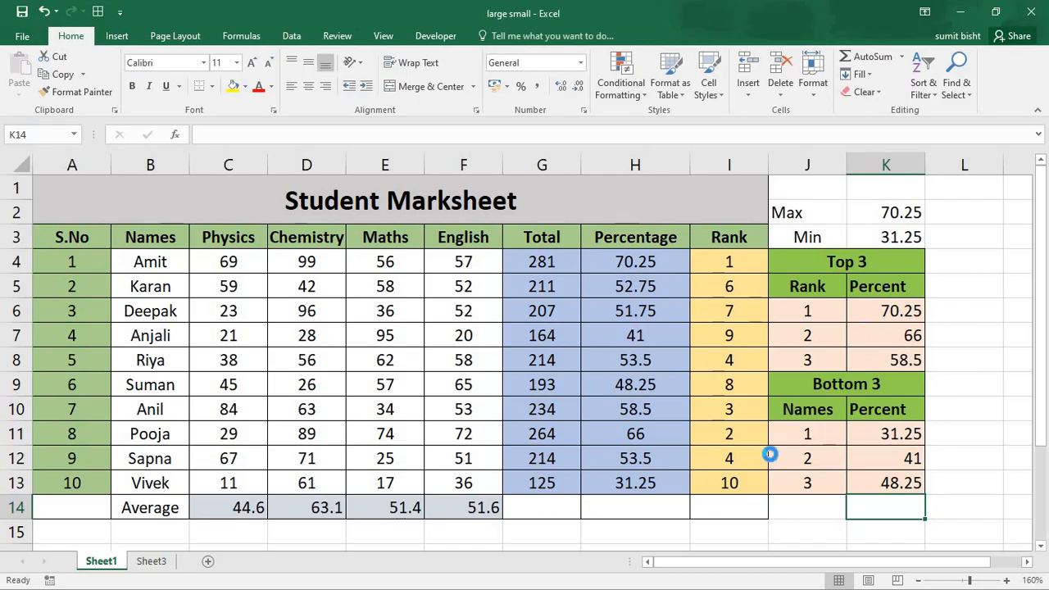
Enter =SUM(LARGE(H4:H13,{1,2,3,4,5})) in G15 to add up the five highest percentages.
{"action": "scroll", "coordinate": [768, 459], "scroll_direction": "down", "scroll_amount": 1}
{"action": "left_click", "coordinate": [513, 502]}
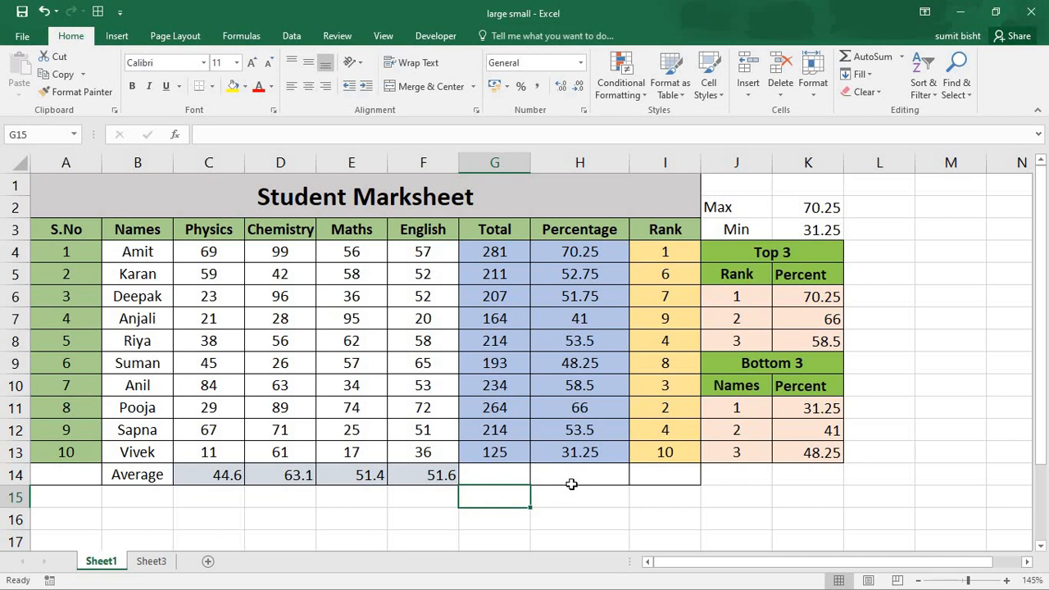
{"action": "type", "text": "="}
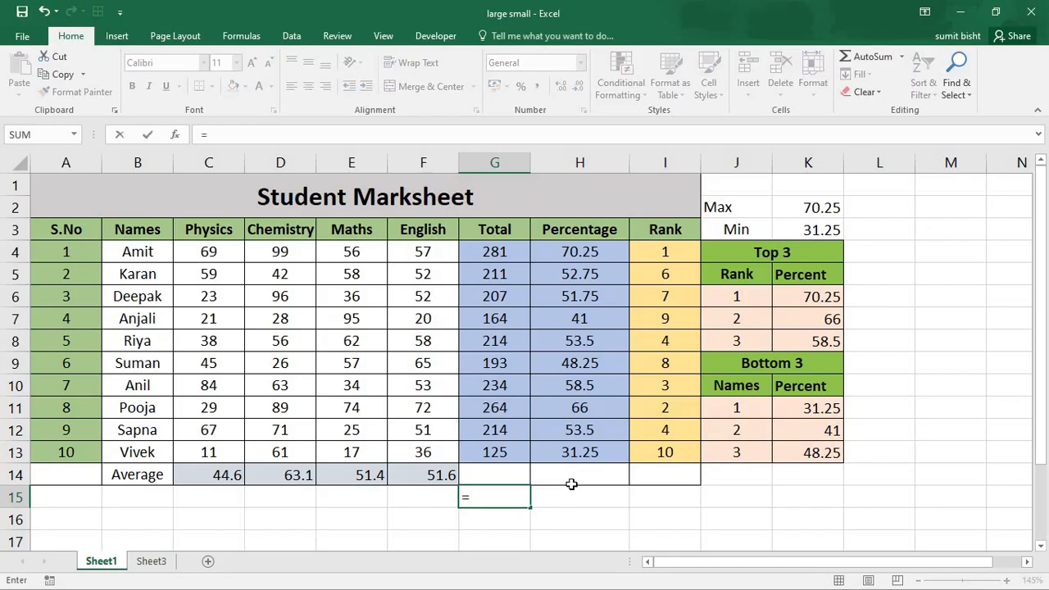
{"action": "type", "text": "sum"}
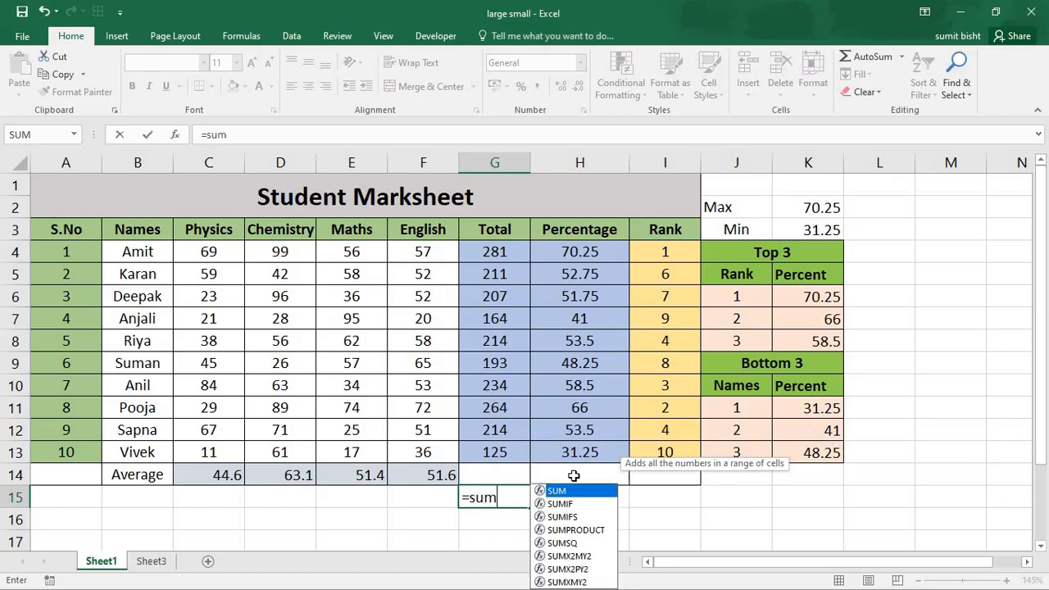
{"action": "type", "text": "("}
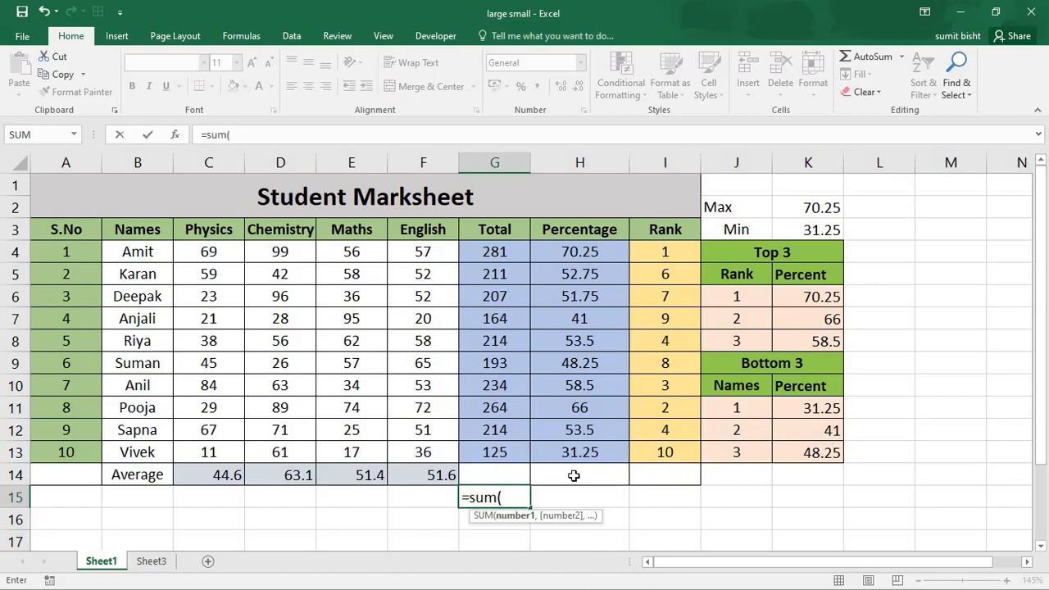
{"action": "type", "text": "large"}
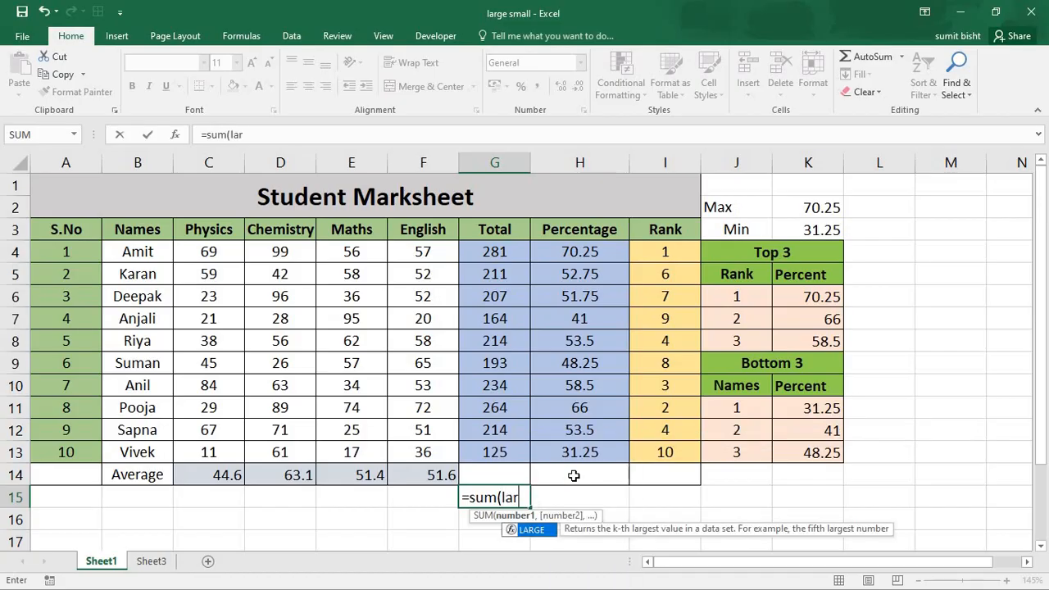
{"action": "type", "text": "("}
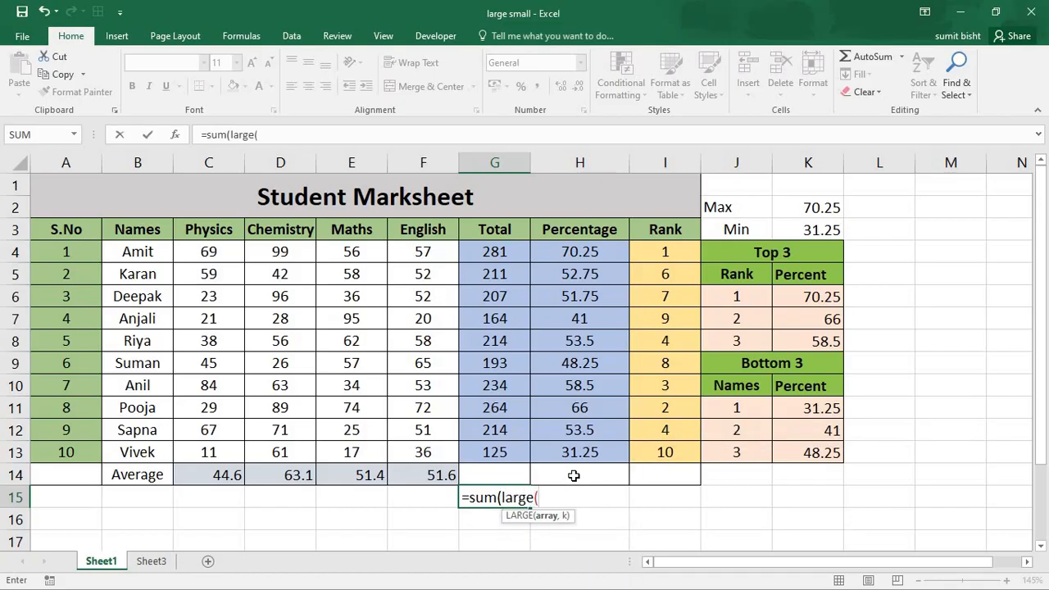
{"action": "left_click_drag", "start_coordinate": [597, 243], "coordinate": [604, 451]}
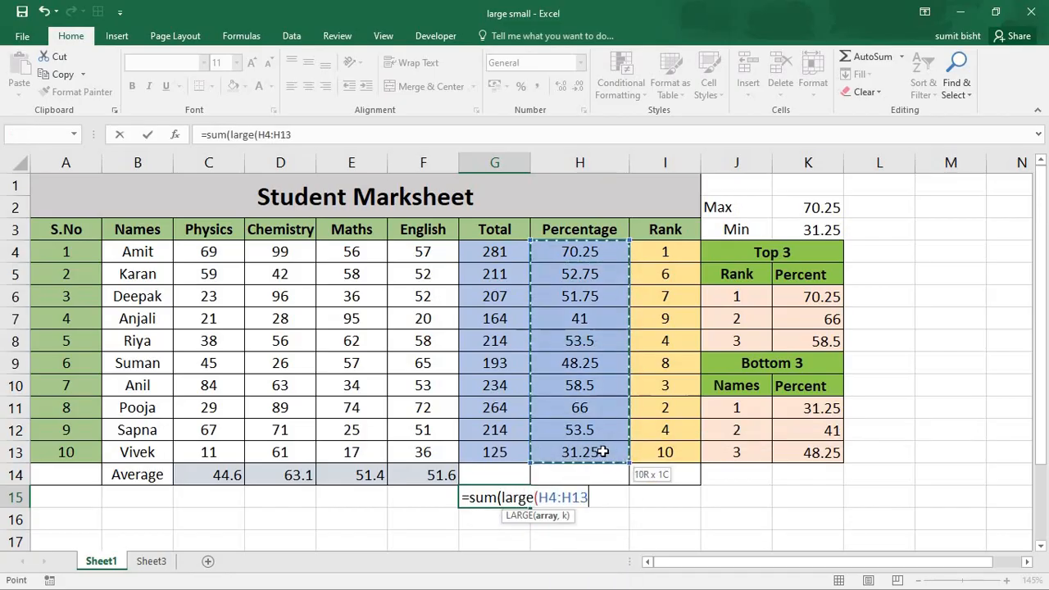
{"action": "type", "text": ","}
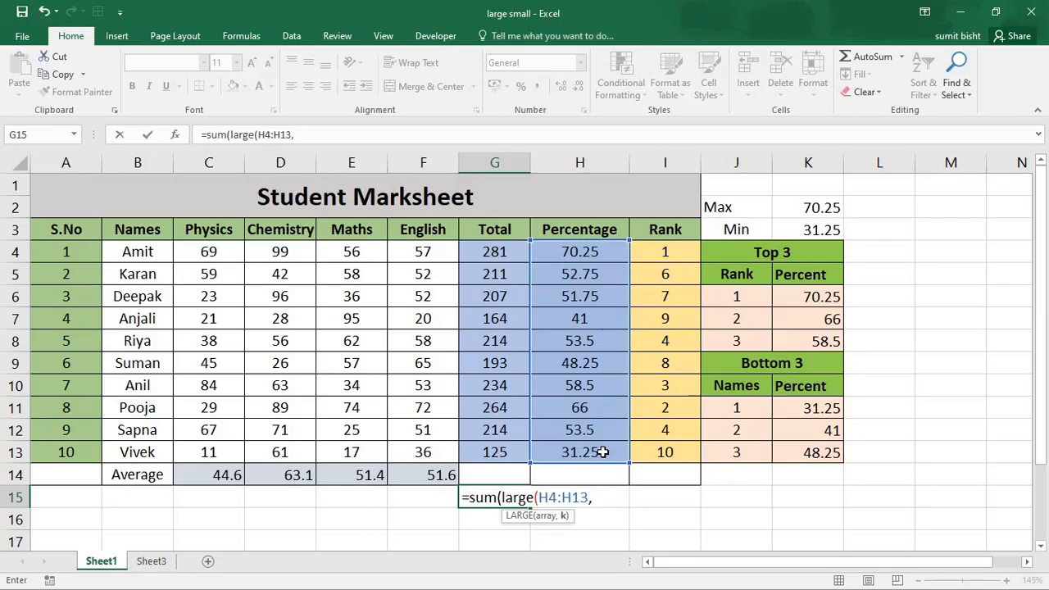
{"action": "type", "text": "{1,2,3,4,5}"}
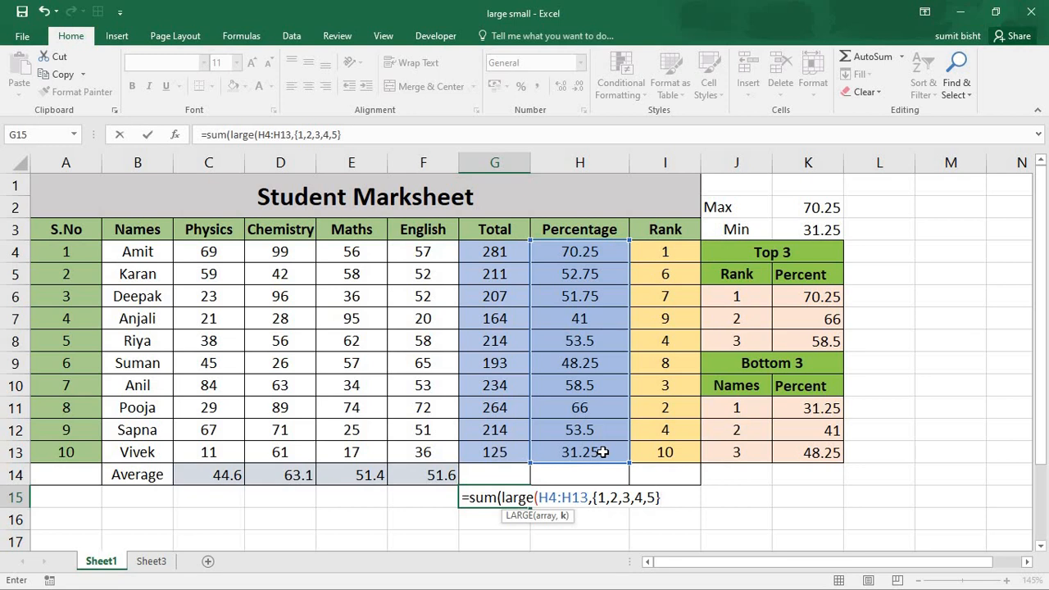
{"action": "type", "text": ")"}
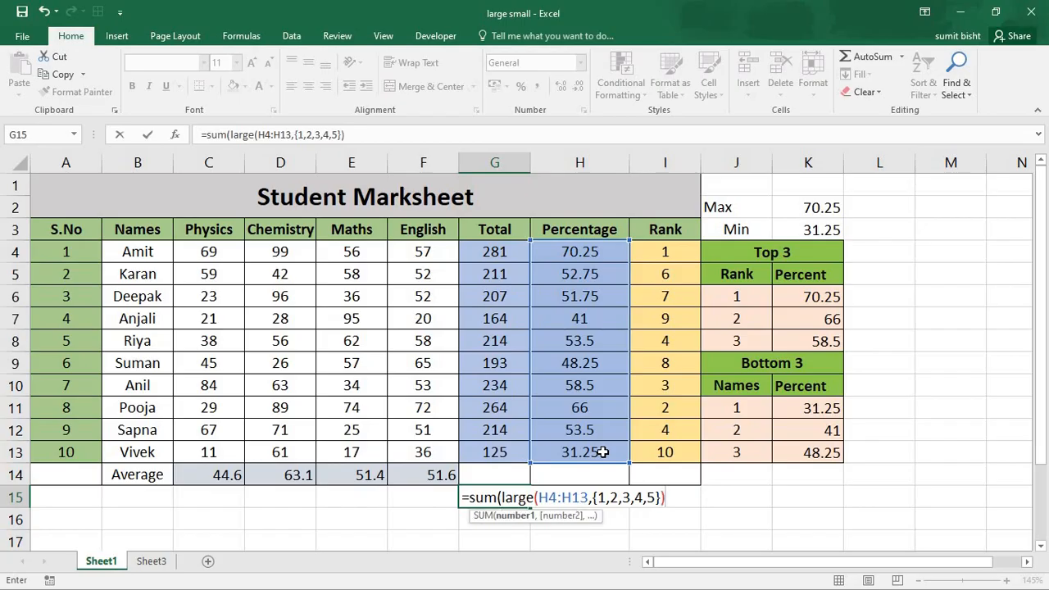
{"action": "key", "text": "Return"}
{"action": "key", "text": "Return"}
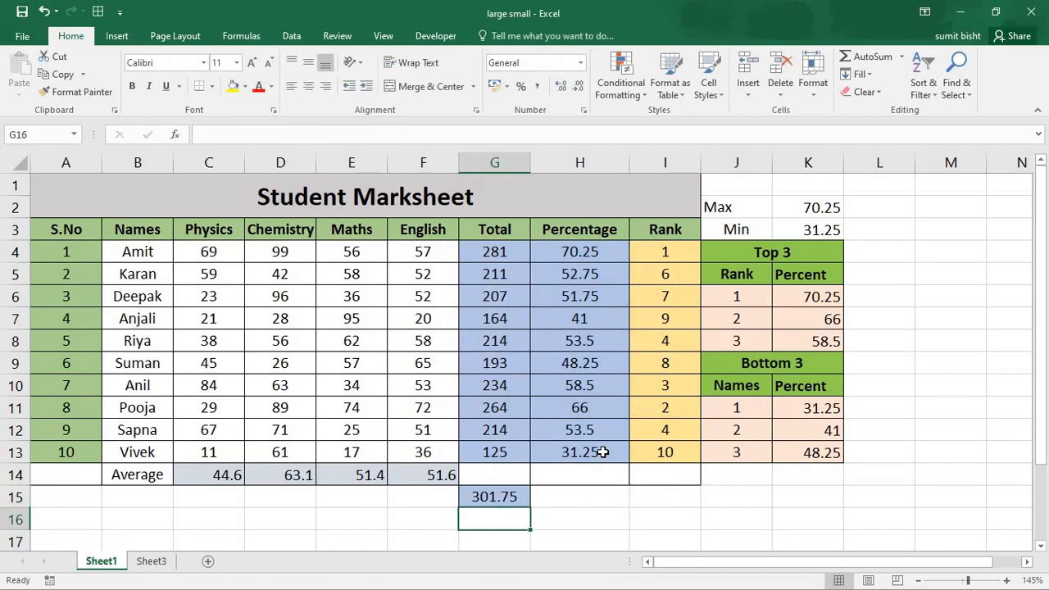
Examine the nested SUM and LARGE formula in G15 without changing it.
{"action": "left_click", "coordinate": [498, 495]}
{"action": "double_click", "coordinate": [498, 495]}
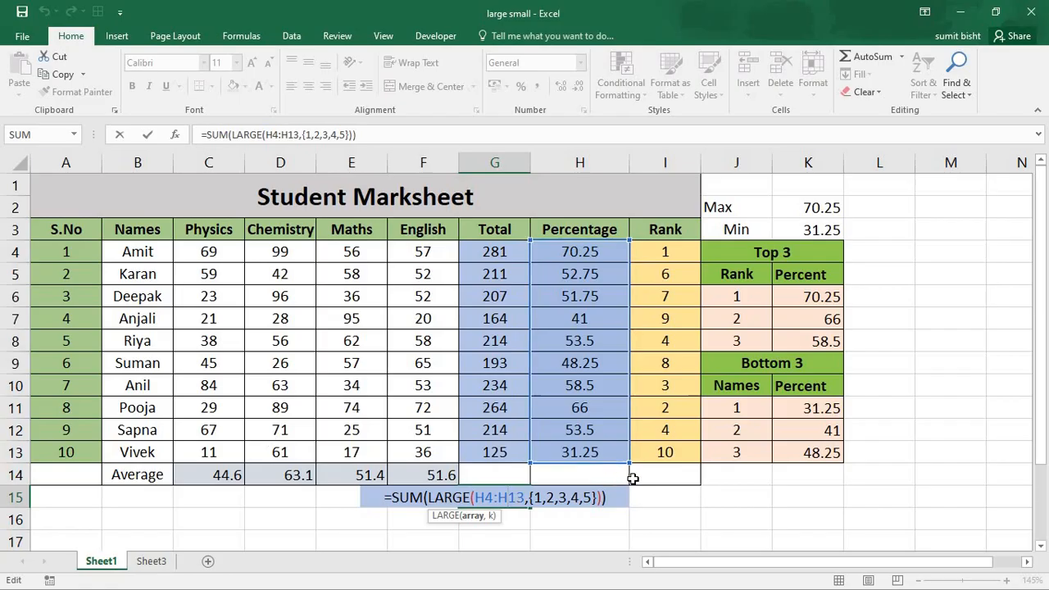
{"action": "left_click", "coordinate": [651, 496]}
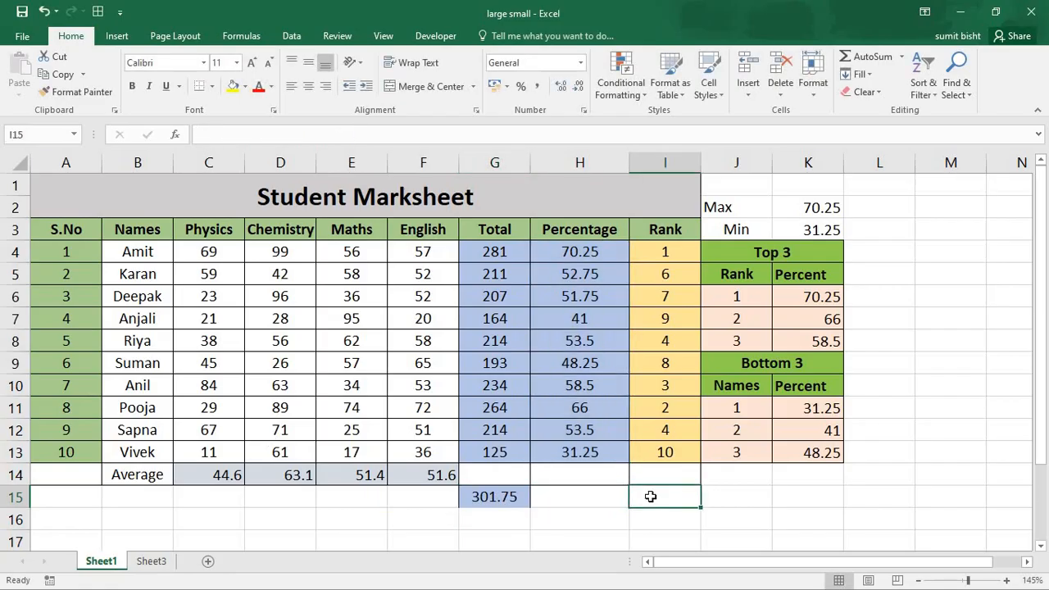
Enter =AVERAGE(SMALL(H4:H13,{1,2,3,4,5})) in H15 to average the five lowest percentages.
{"action": "key", "text": "Left"}
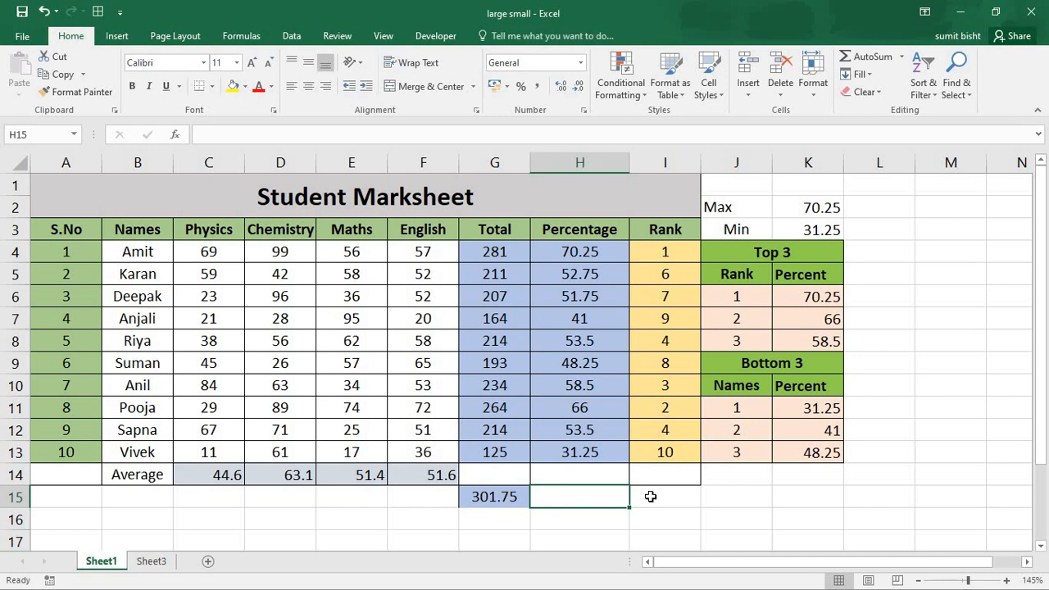
{"action": "type", "text": "=avergae"}
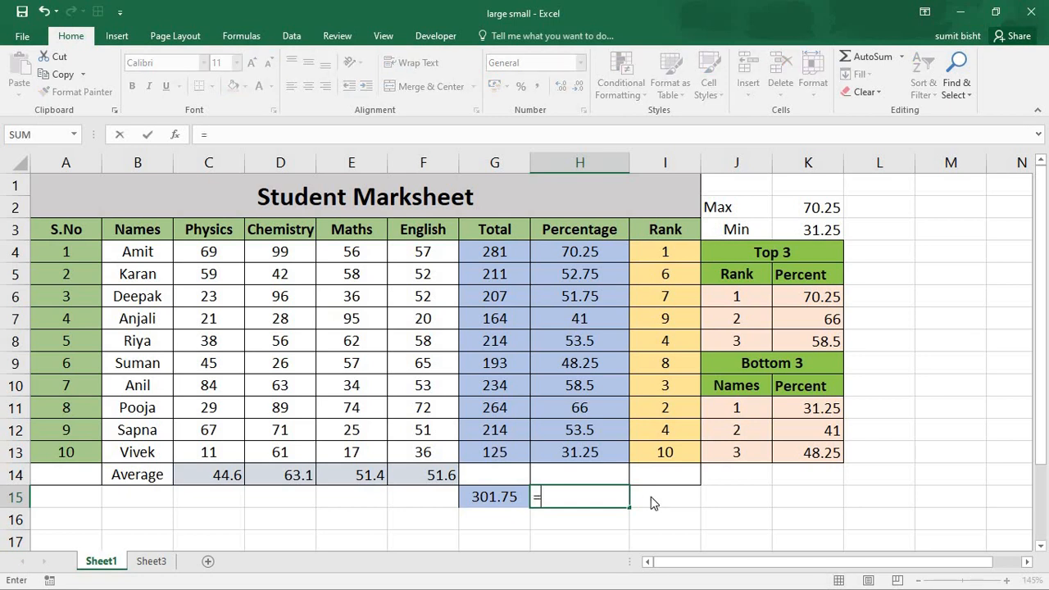
{"action": "key", "text": "BackSpace"}
{"action": "key", "text": "BackSpace"}
{"action": "key", "text": "BackSpace"}
{"action": "key", "text": "BackSpace"}
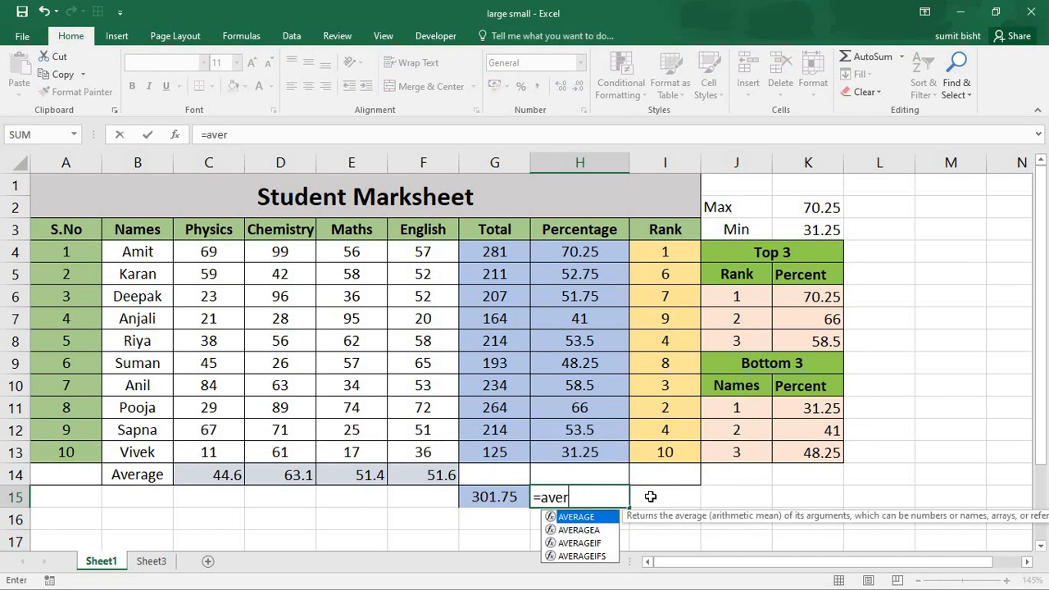
{"action": "key", "text": "Tab"}
{"action": "type", "text": "small("}
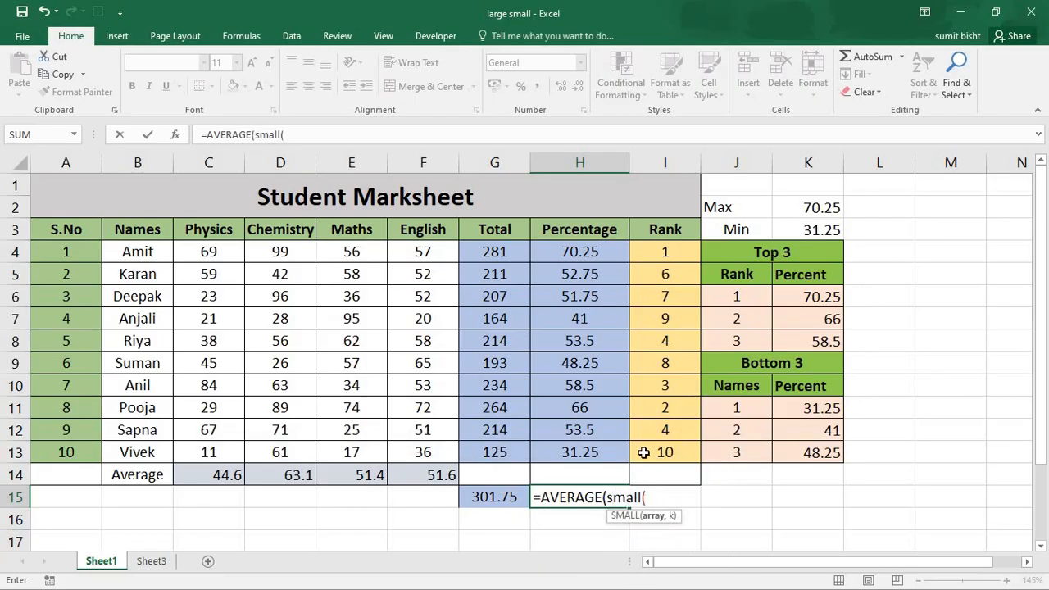
{"action": "left_click_drag", "start_coordinate": [608, 252], "coordinate": [607, 448]}
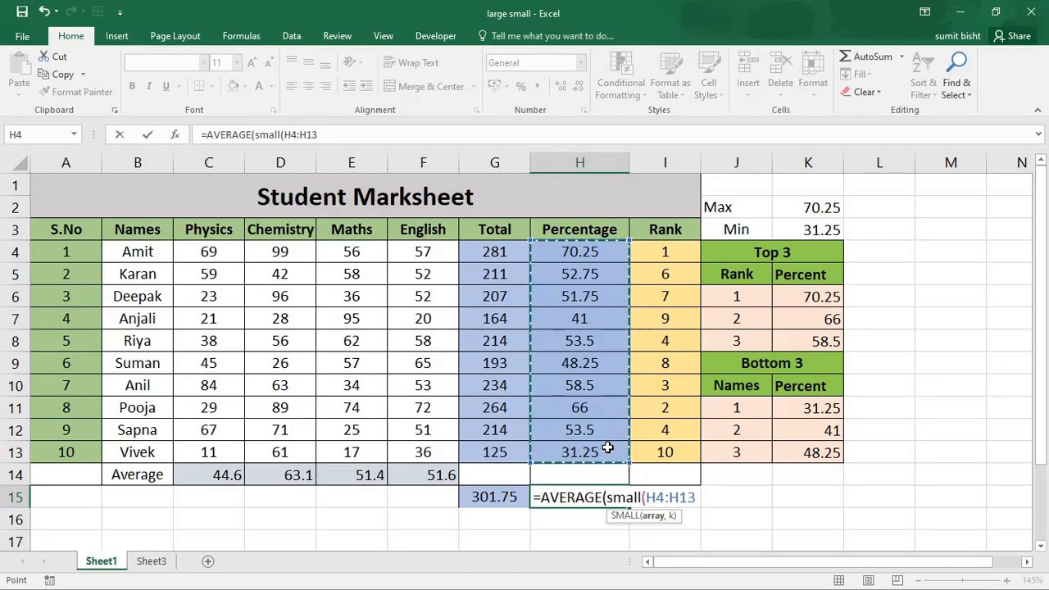
{"action": "type", "text": ","}
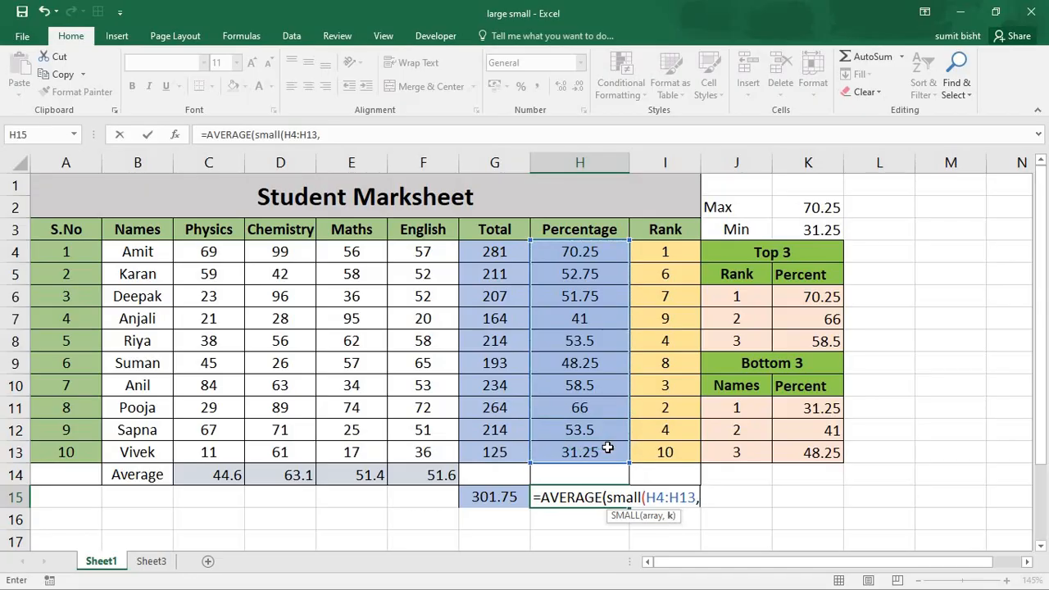
{"action": "type", "text": "{1,2,3,4,5}"}
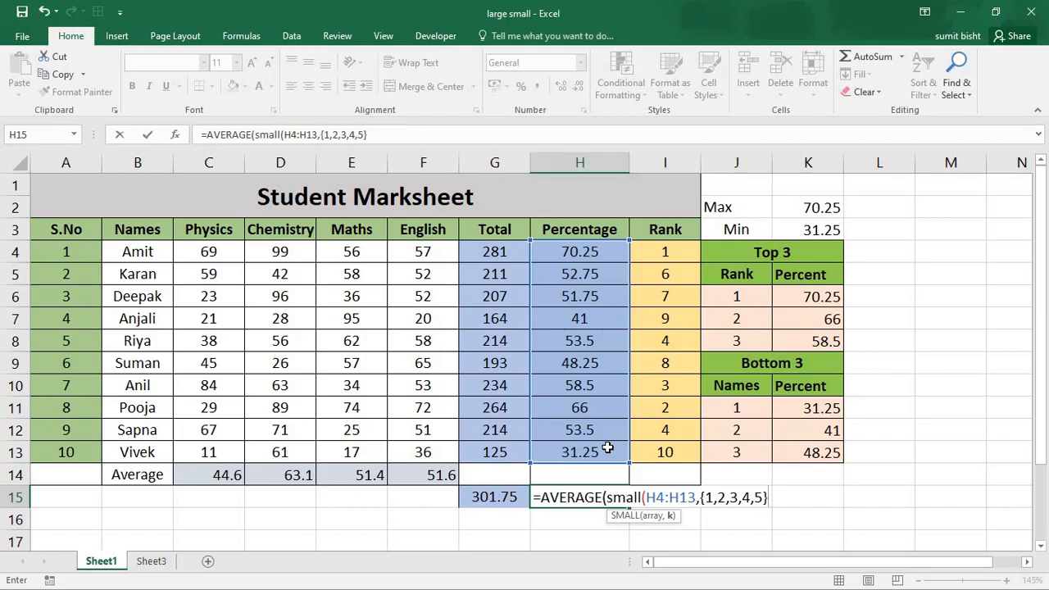
{"action": "type", "text": ")"}
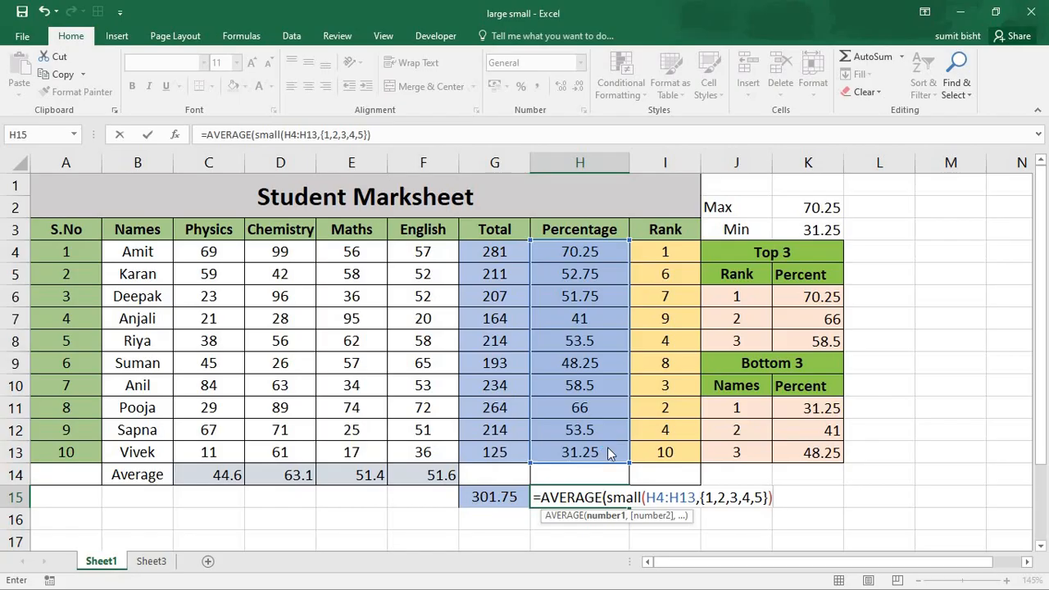
{"action": "key", "text": "Return"}
{"action": "key", "text": "Return"}
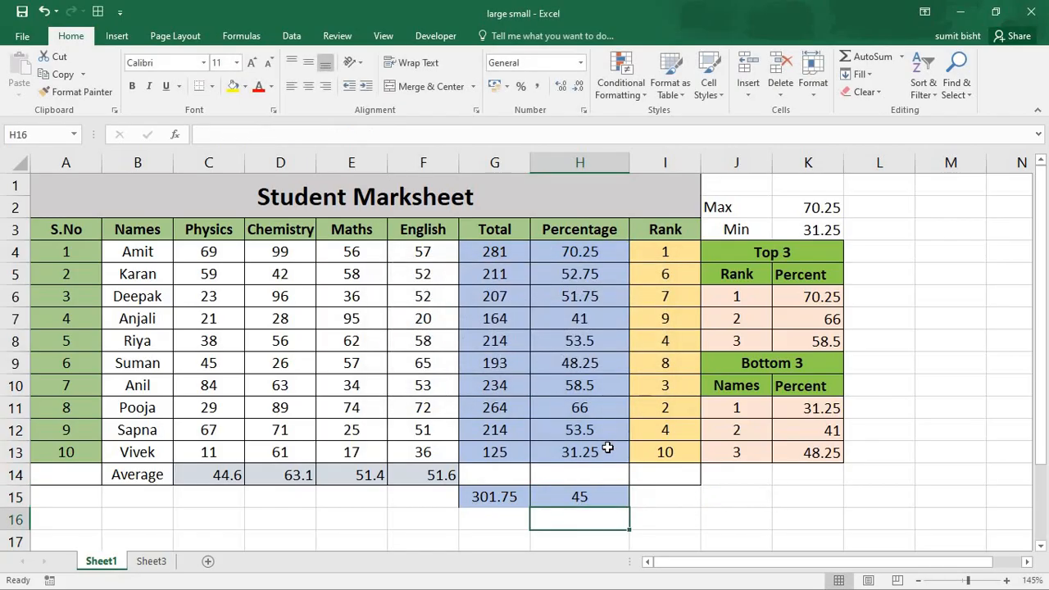
Examine the nested AVERAGE and SMALL formula in H15, removing the stray K15 reference so the range stays H4:H13.
{"action": "double_click", "coordinate": [599, 494]}
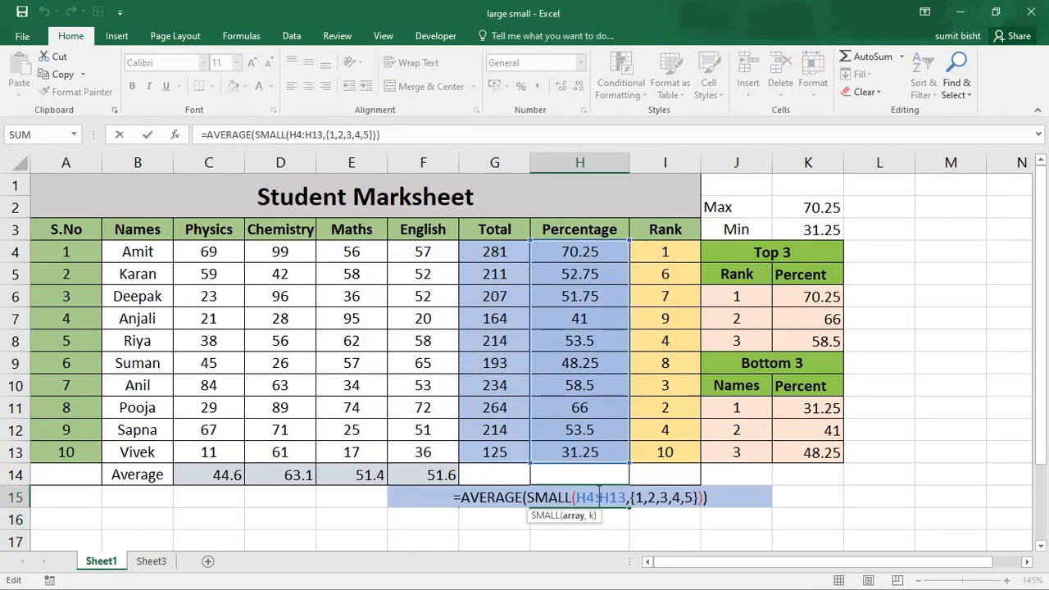
{"action": "left_click", "coordinate": [797, 497]}
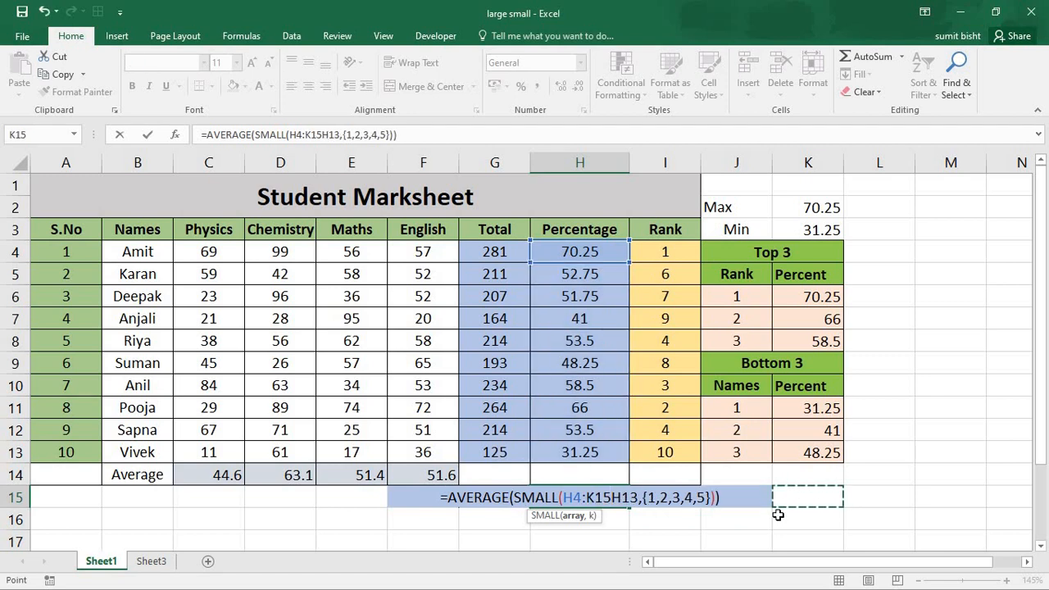
{"action": "key", "text": "BackSpace"}
{"action": "key", "text": "BackSpace"}
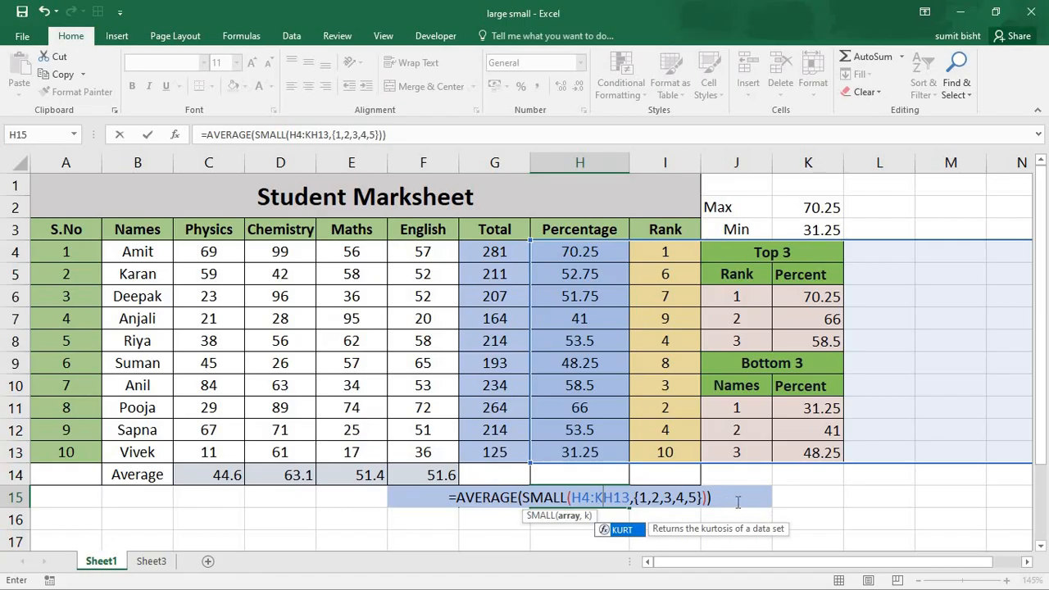
{"action": "key", "text": "BackSpace"}
{"action": "key", "text": "Return"}
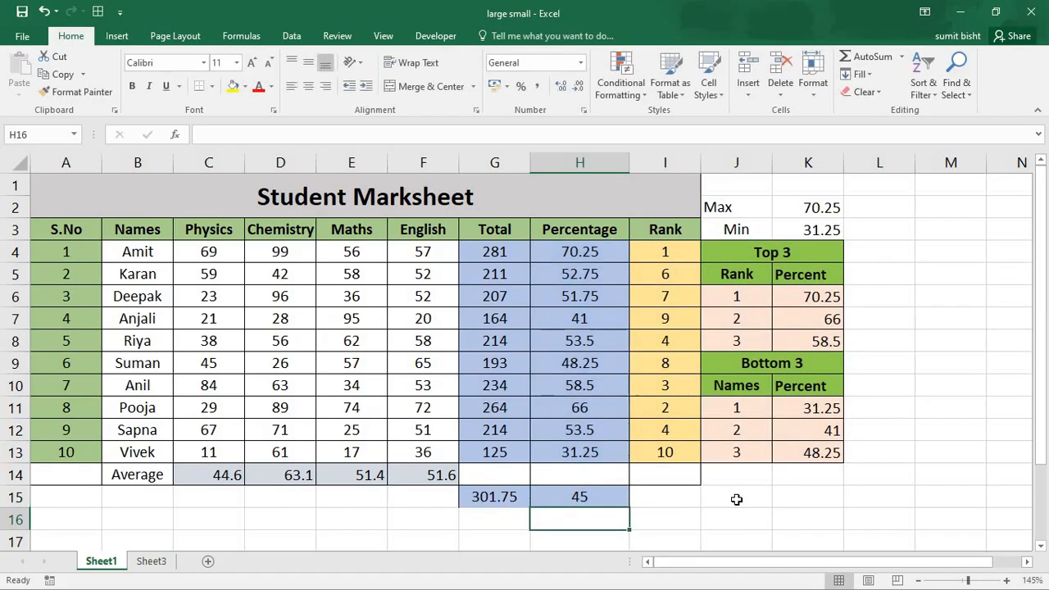